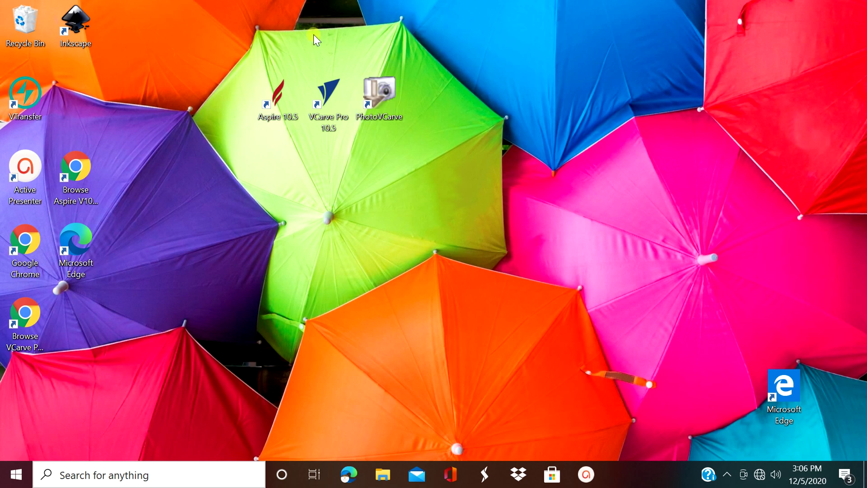
Launch Aspire 10.5 from its desktop shortcut.
double_click(287, 103)
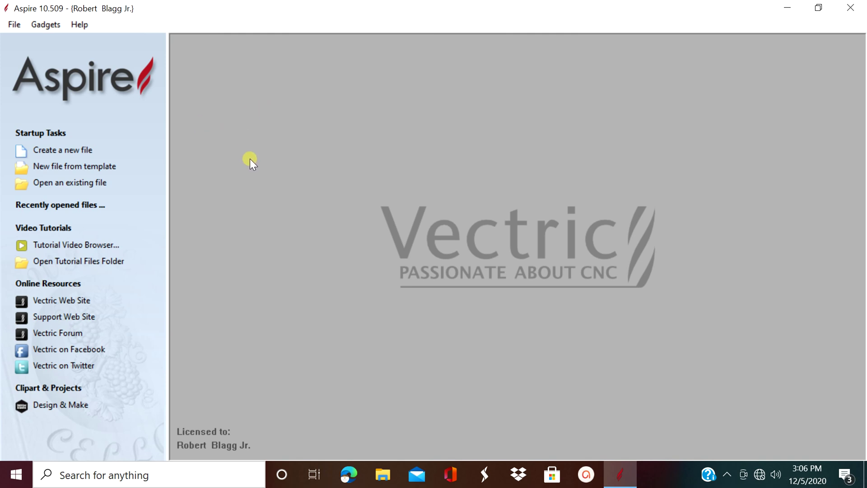
Start a new job, review the modelling resolution choices, cancel, then start a new job again.
click(77, 153)
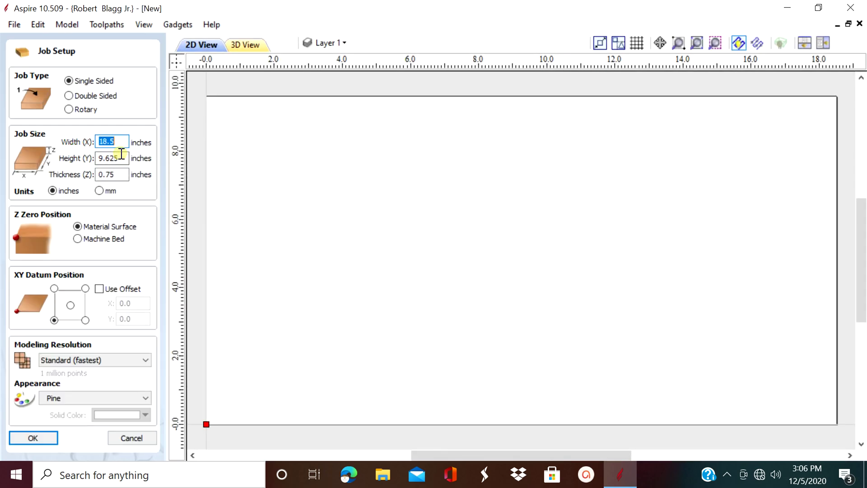
click(135, 358)
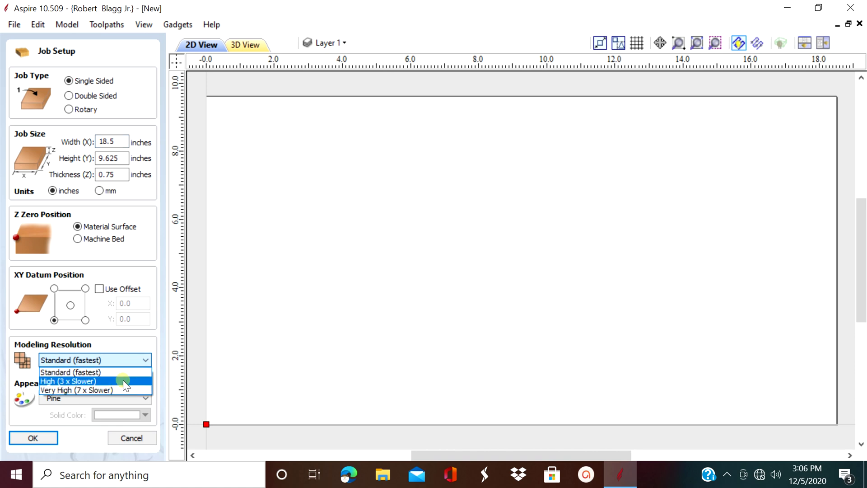
click(137, 436)
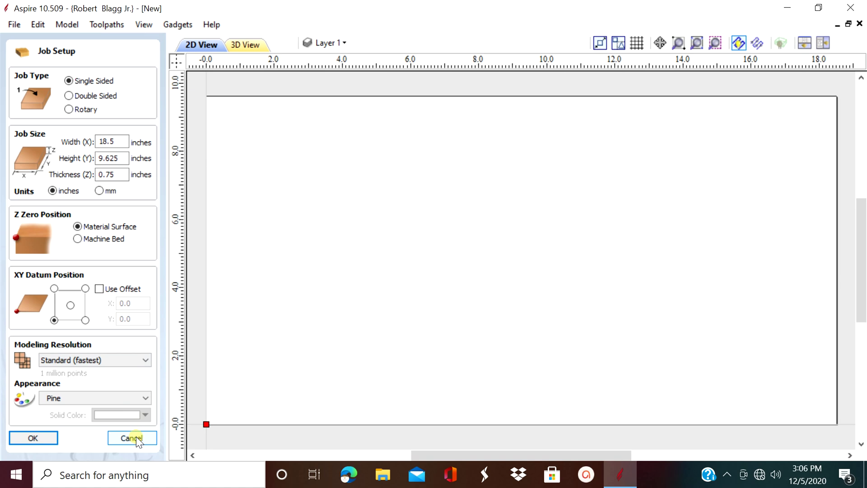
click(137, 436)
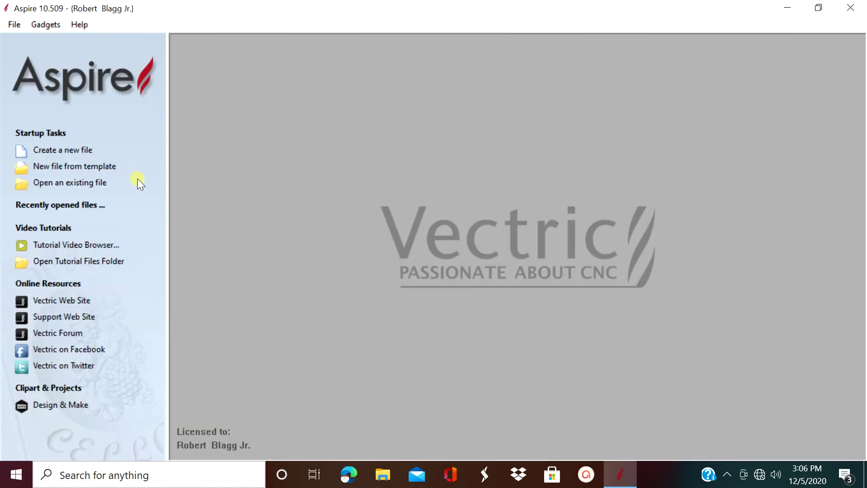
click(86, 154)
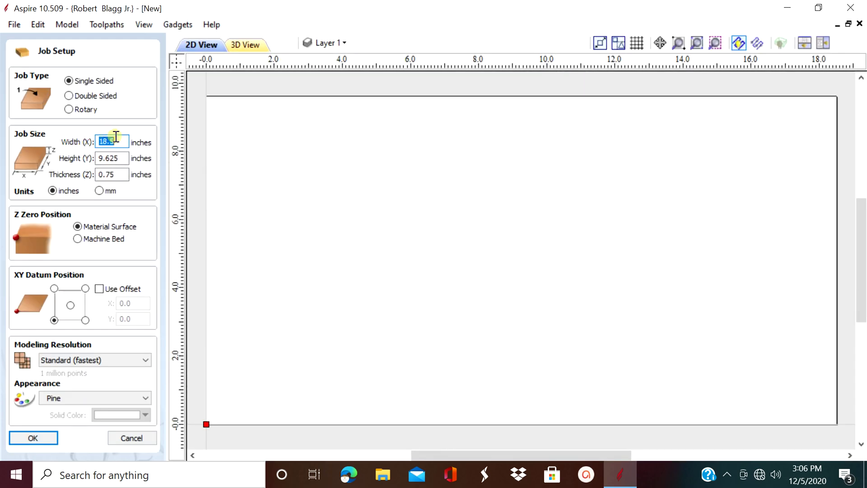
Empty the Width and Height fields, then build an 18.625-inch width from 5/8 evaluated to 0.625.
key(BackSpace)
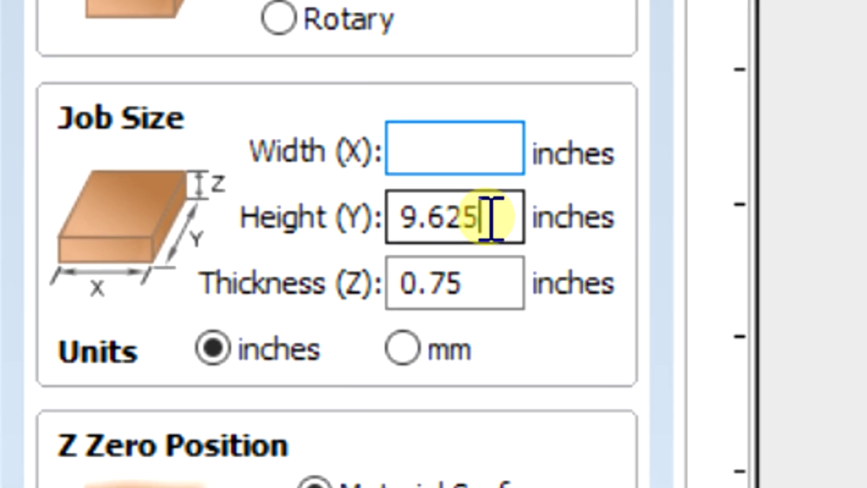
double_click(270, 182)
key(BackSpace)
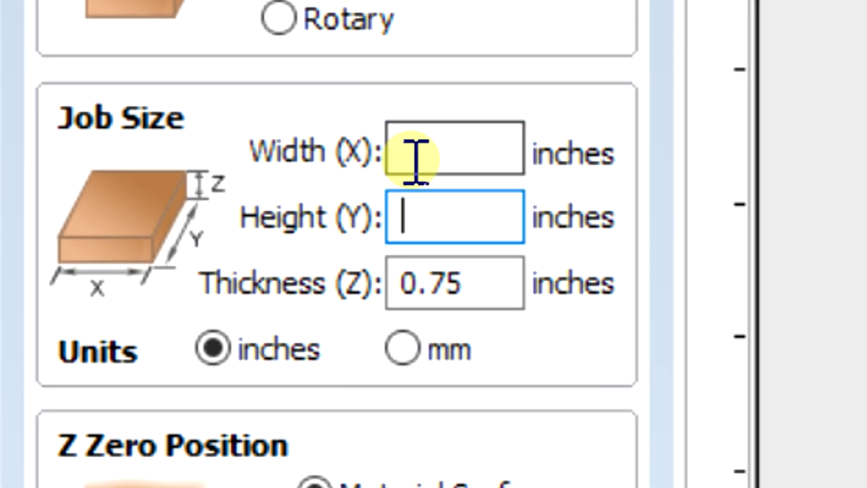
click(417, 156)
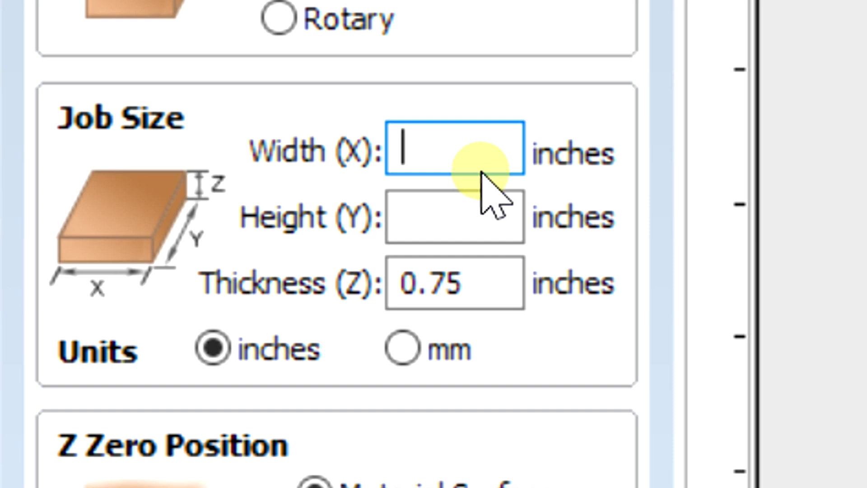
text(5/8)
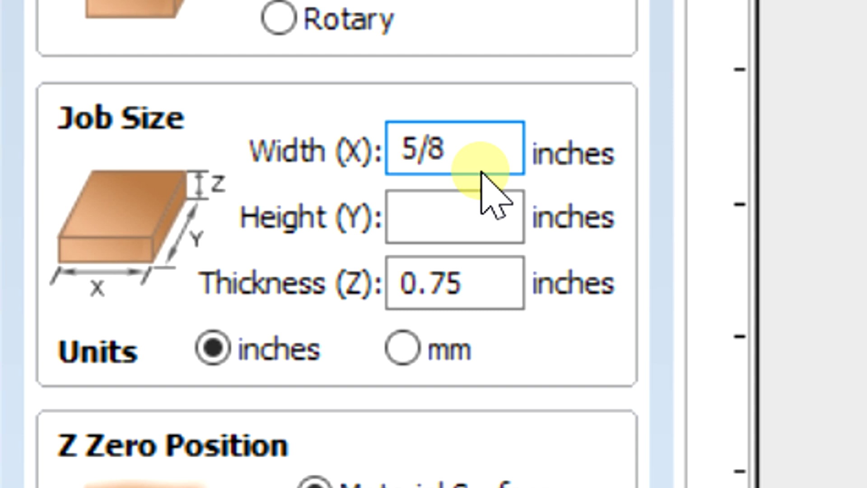
key(equal)
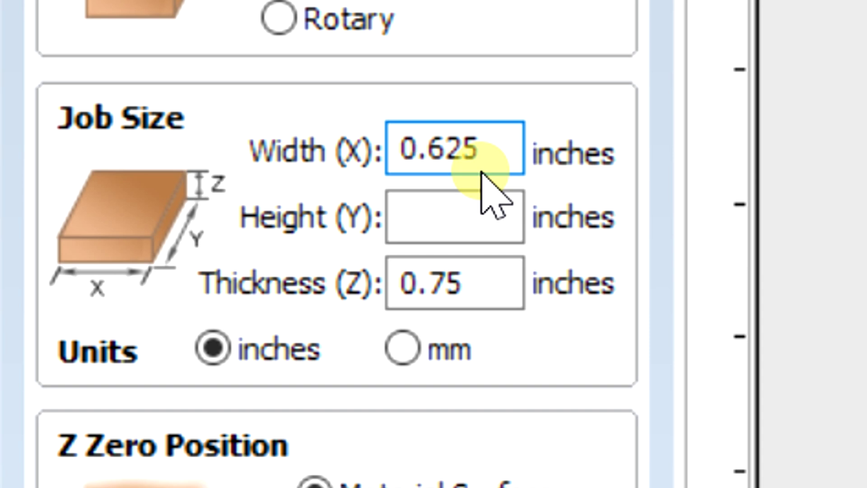
key(Delete)
text(9)
key(BackSpace)
text(18)
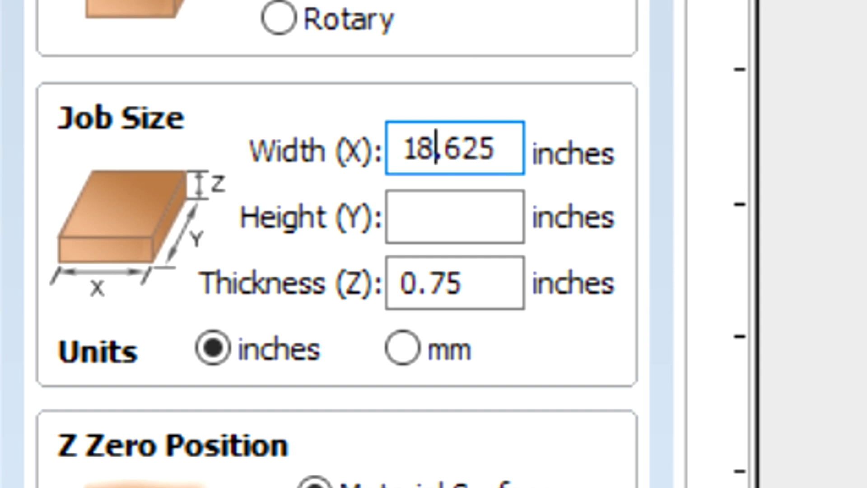
Change the job width to 18.5 inches, entering 1/2 and editing the result.
drag(484, 158, 367, 132)
key(Delete)
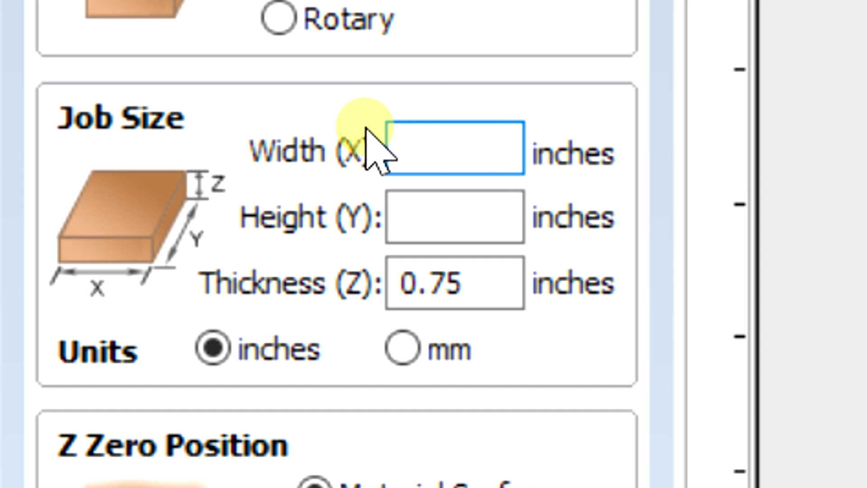
text(1/2)
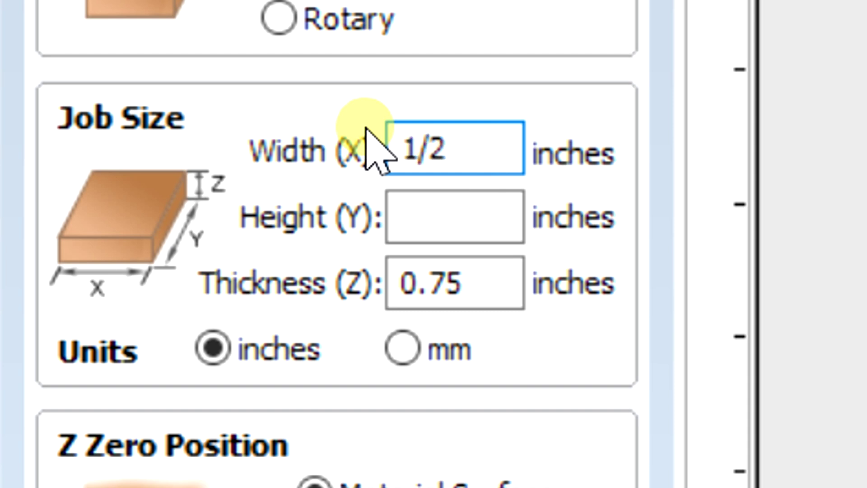
key(equal)
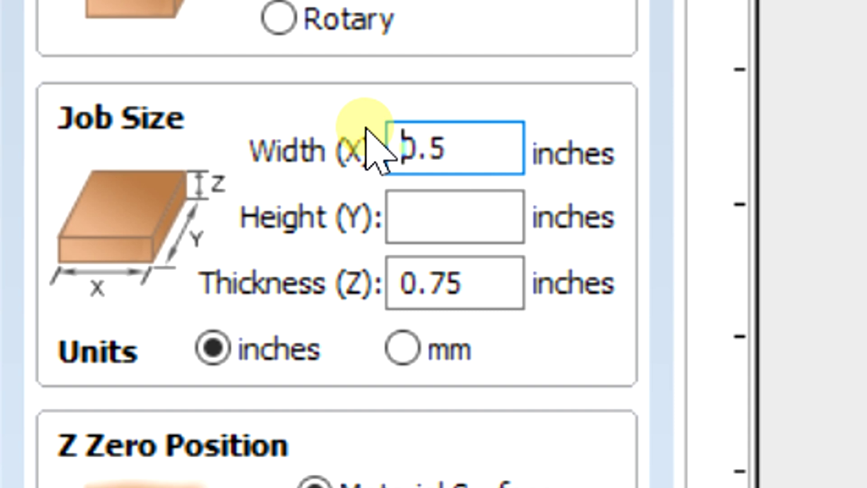
key(Right)
key(BackSpace)
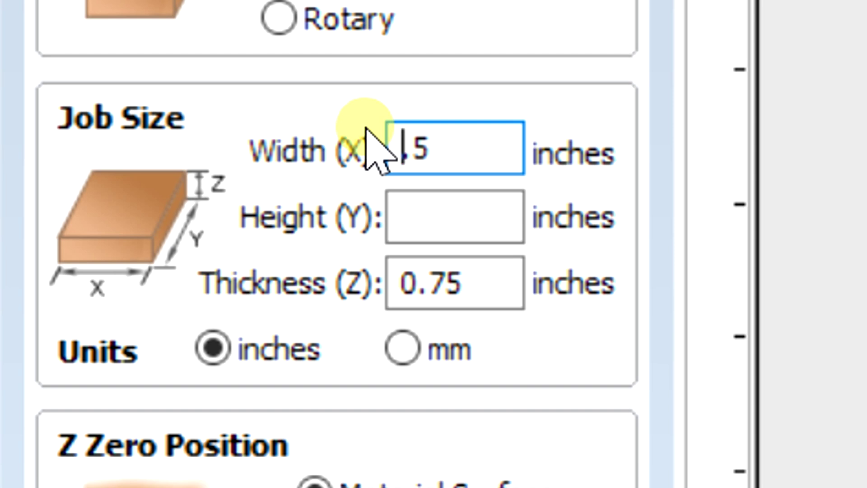
text(18)
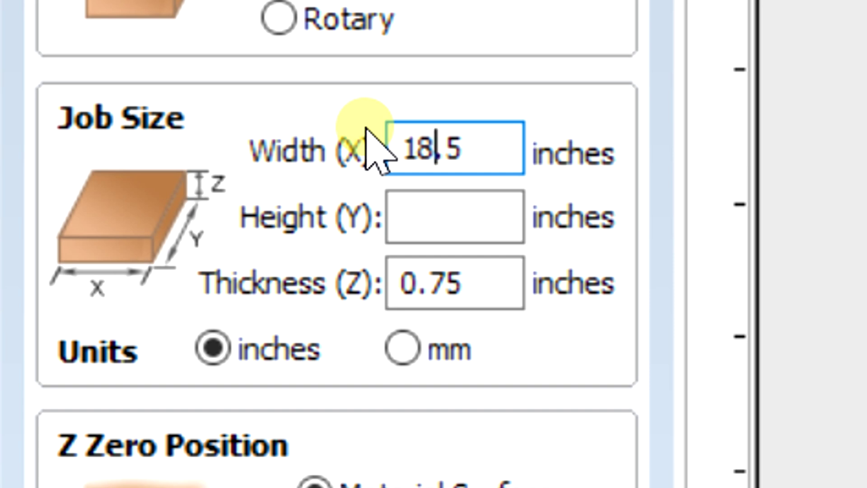
Set the job height to 9.625 inches by evaluating 5/8 and adding the 9.
click(449, 223)
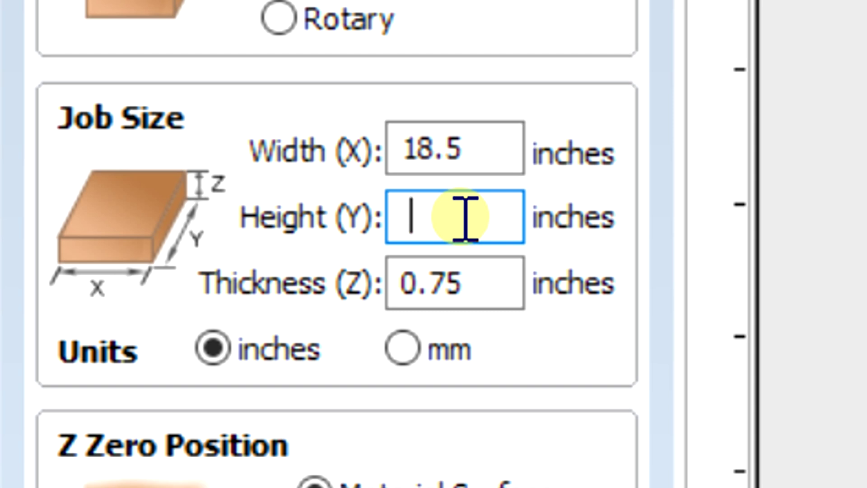
key(BackSpace)
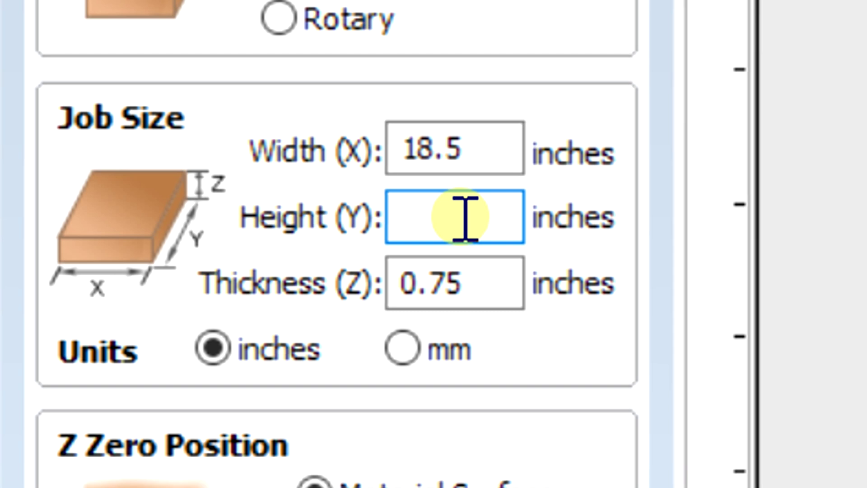
text(5/8)
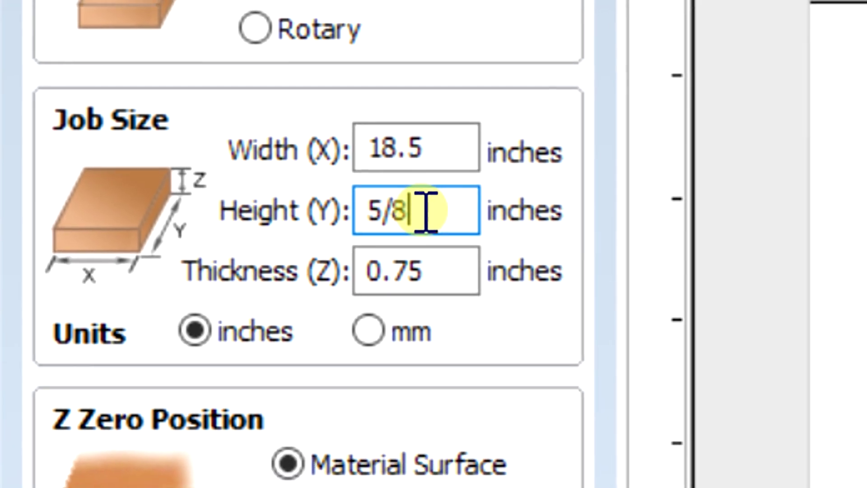
key(equal)
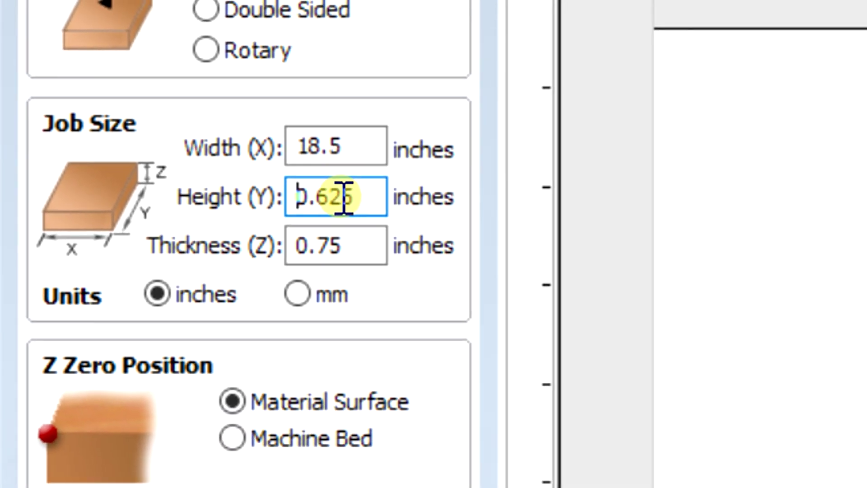
key(BackSpace)
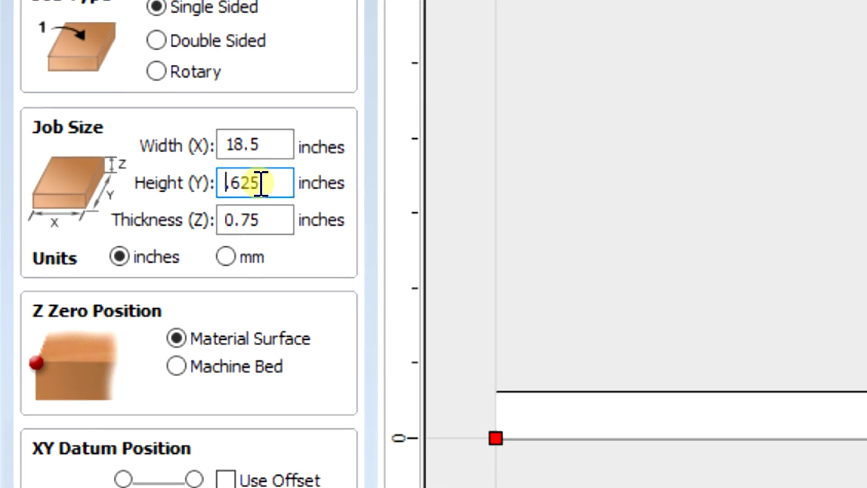
text(9)
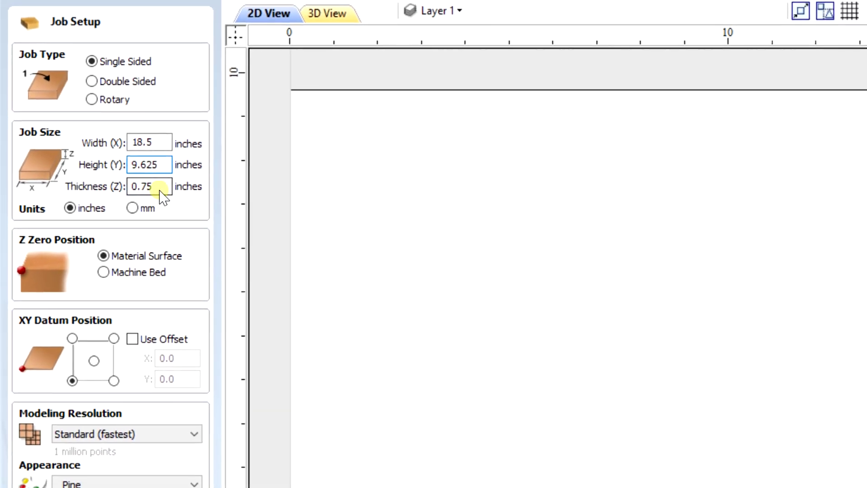
drag(176, 192, 129, 192)
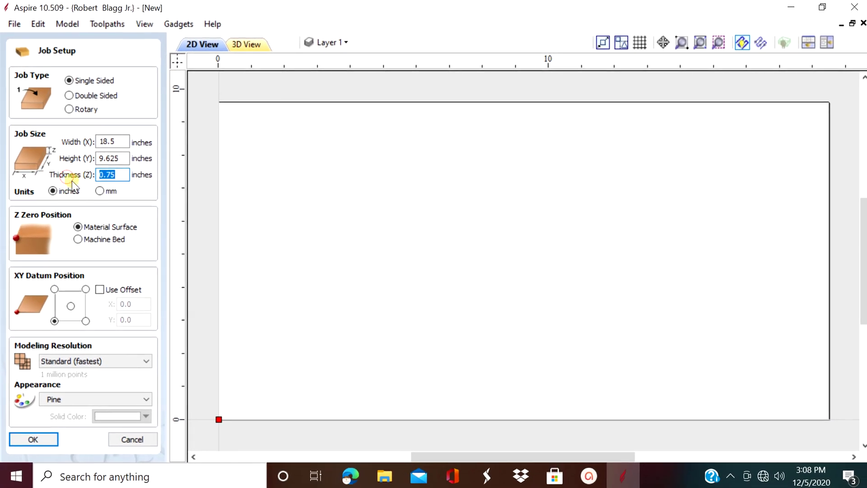
click(54, 191)
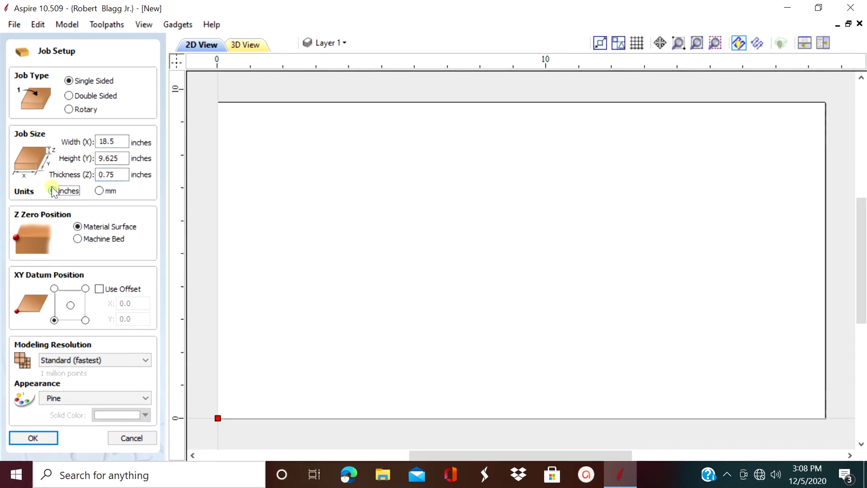
click(78, 226)
click(77, 239)
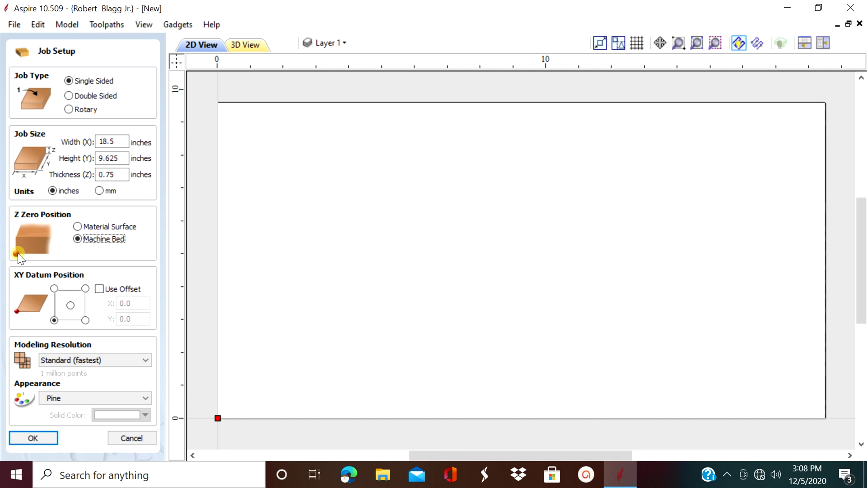
click(77, 226)
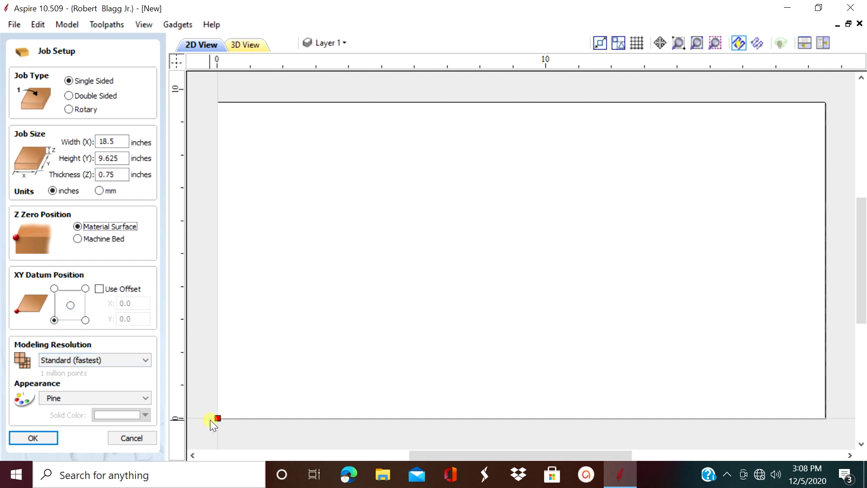
Try the centre and corner XY datum positions, settling on the bottom-left corner.
click(70, 305)
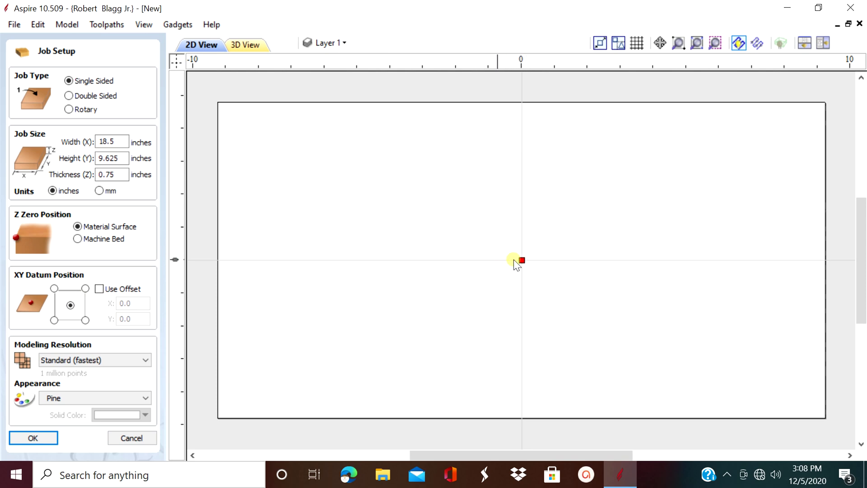
click(54, 289)
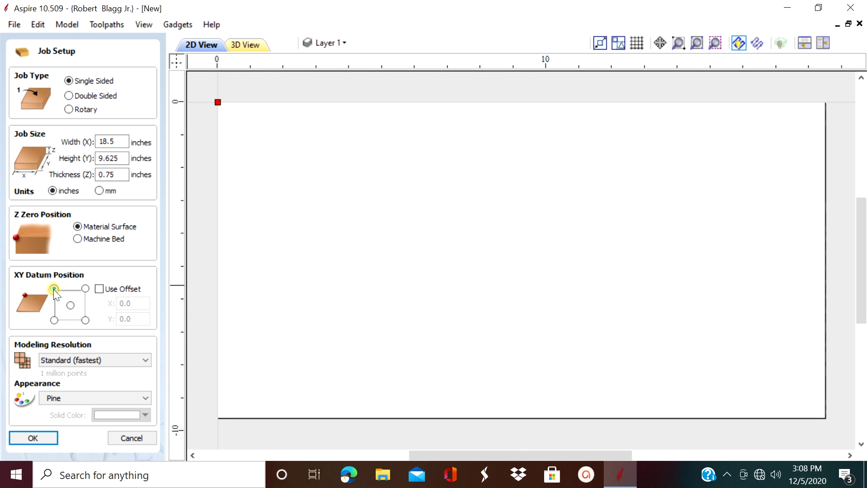
click(86, 288)
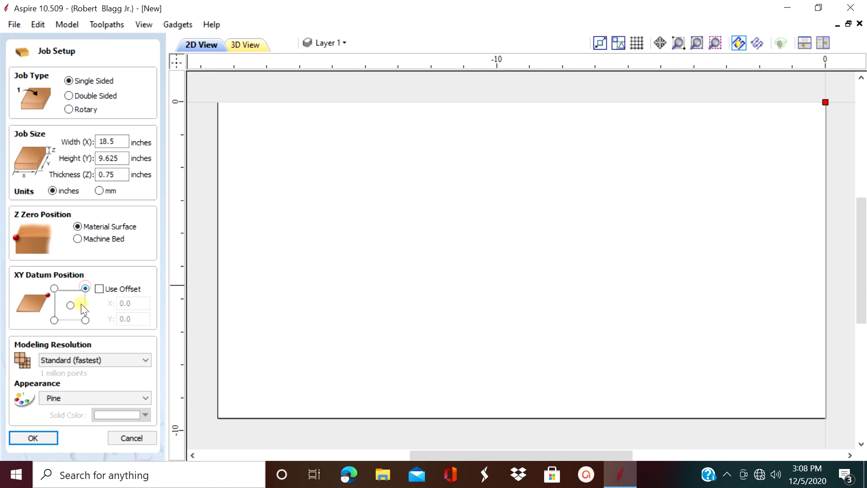
click(84, 320)
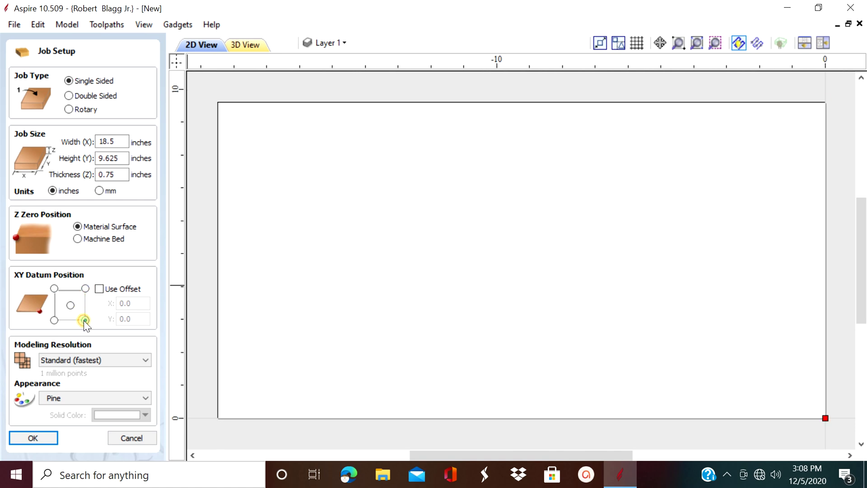
click(53, 320)
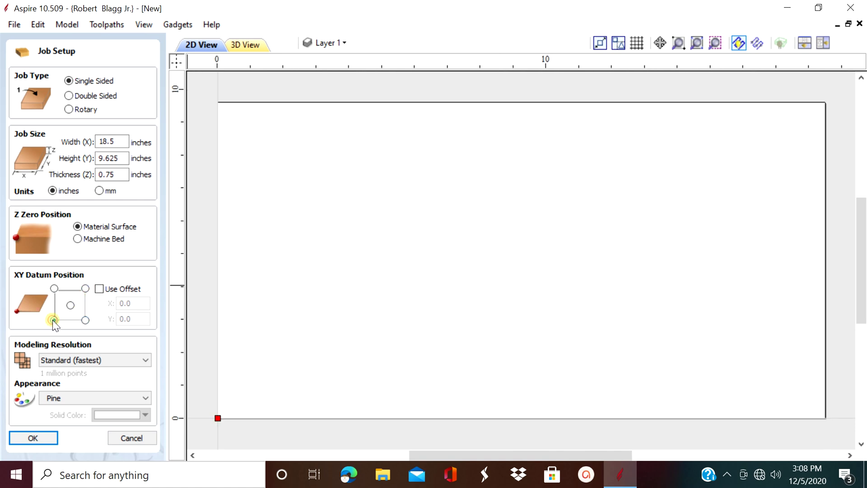
click(100, 288)
click(137, 303)
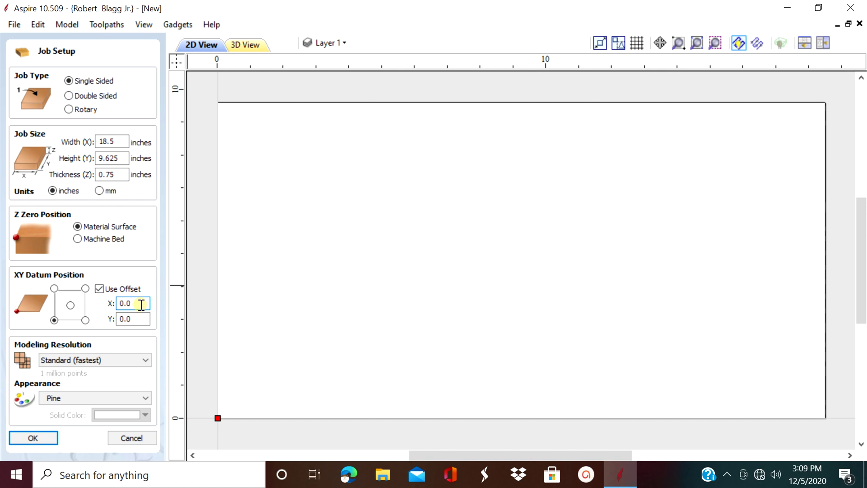
key(BackSpace)
key(BackSpace)
key(BackSpace)
text(1)
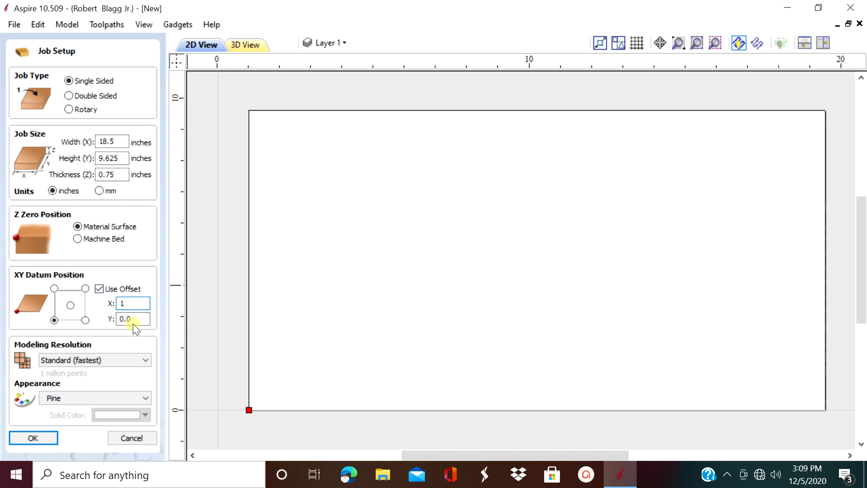
click(136, 319)
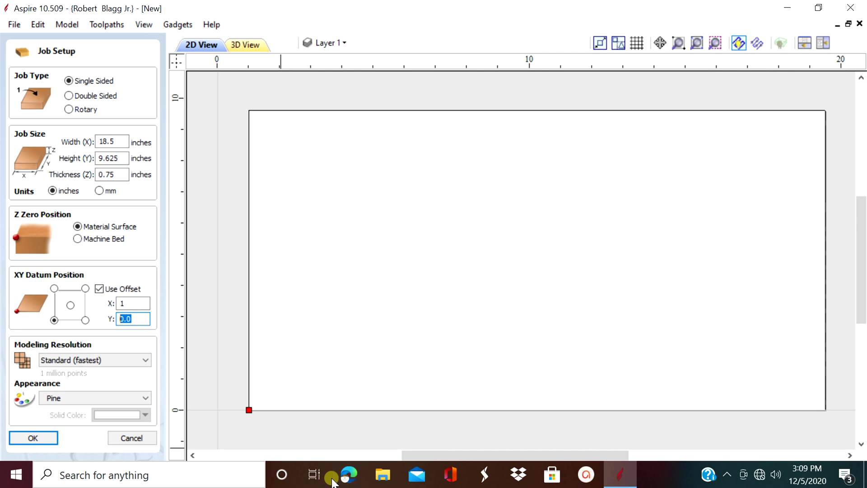
text(1)
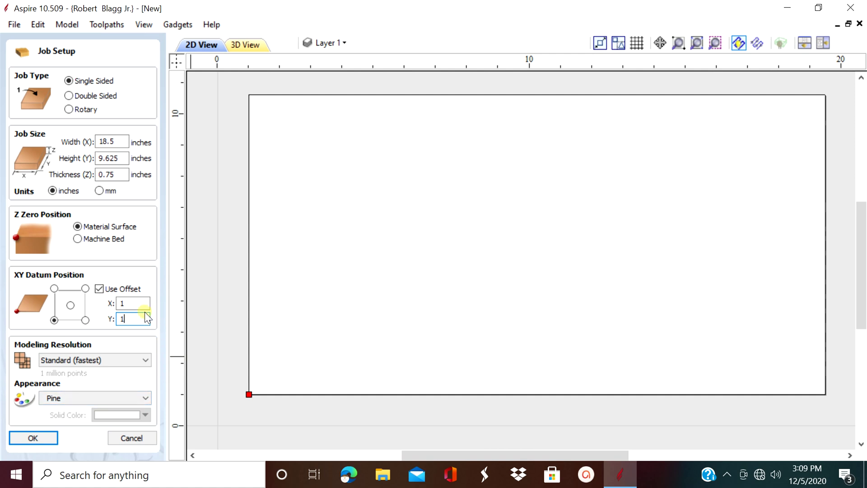
key(BackSpace)
click(99, 289)
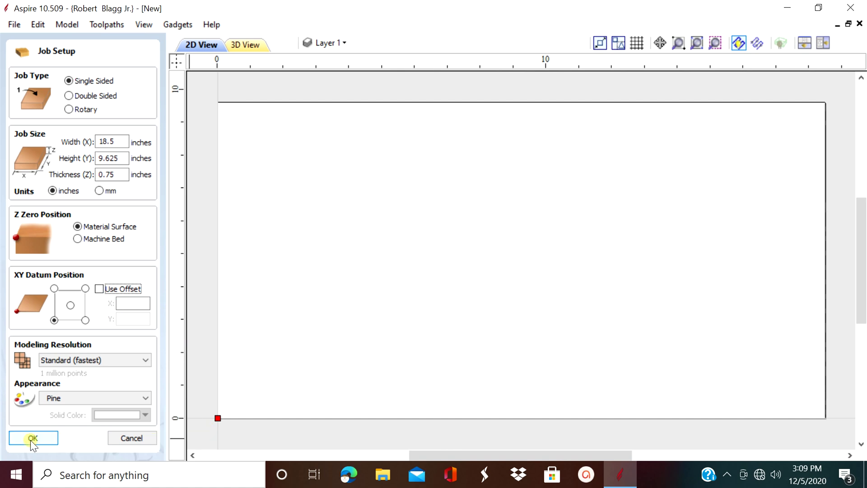
Set modelling resolution to Extremely High (20 x Slower) and keep the Pine appearance.
click(93, 359)
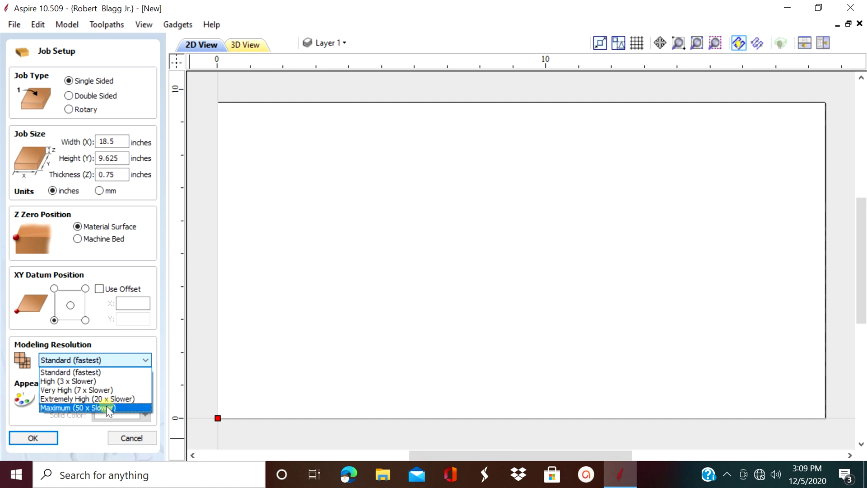
click(103, 399)
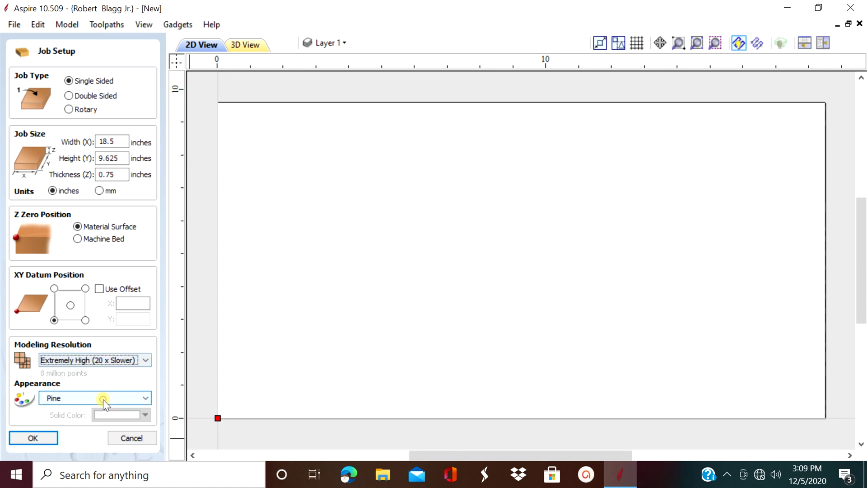
click(134, 395)
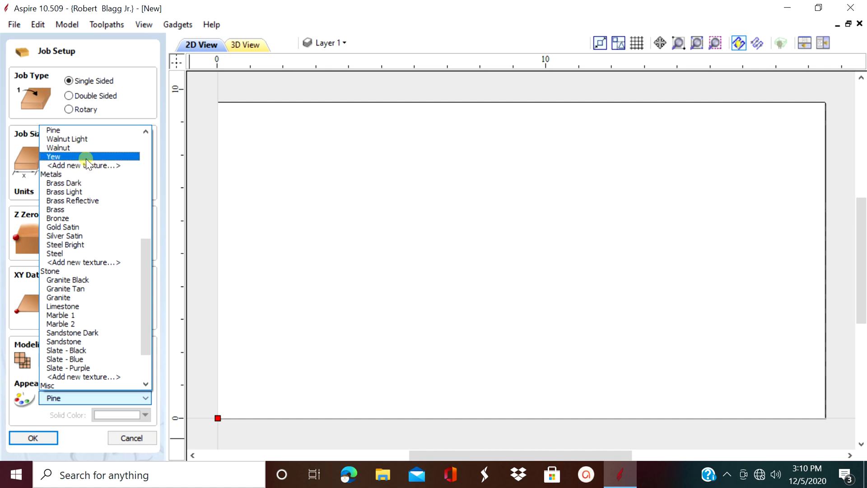
click(72, 126)
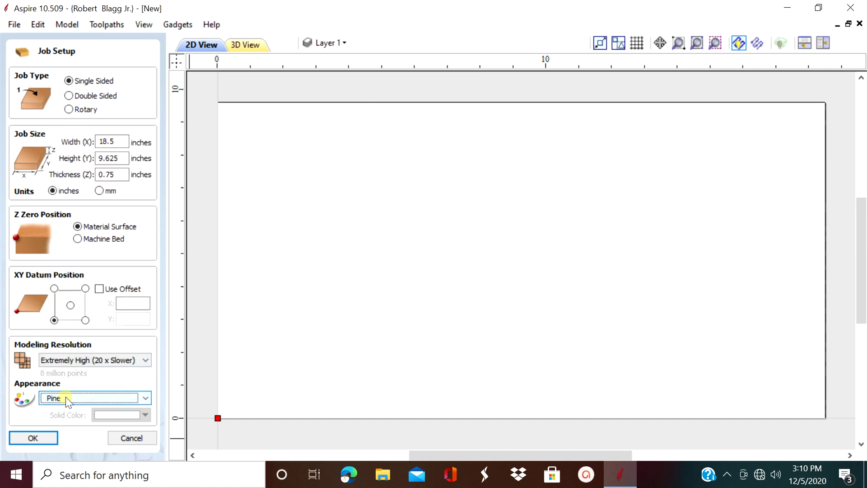
Confirm the 18.5 × 9.625 inch job setup with OK.
click(43, 435)
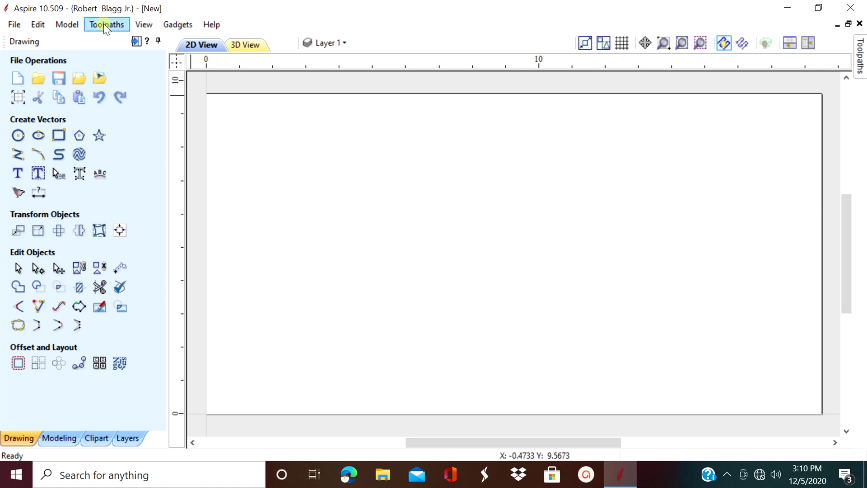
Open the 'lilly flowers' design from the Downloads folder.
click(38, 75)
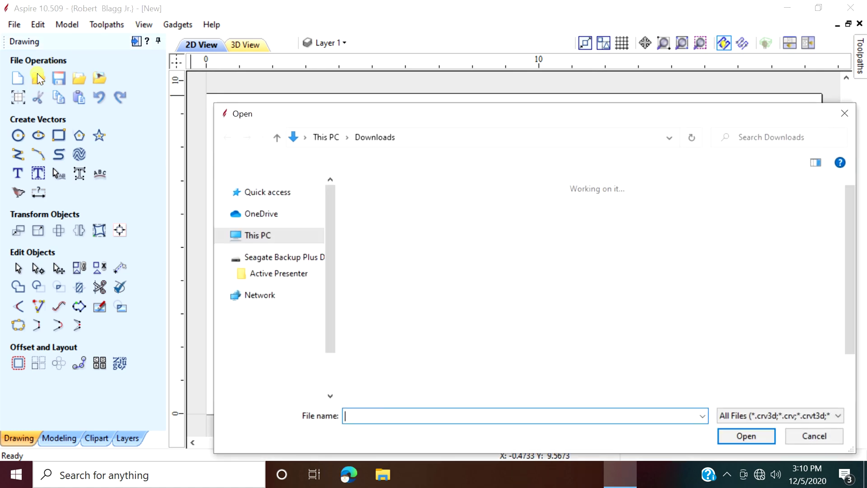
scroll(420, 264, down, 2)
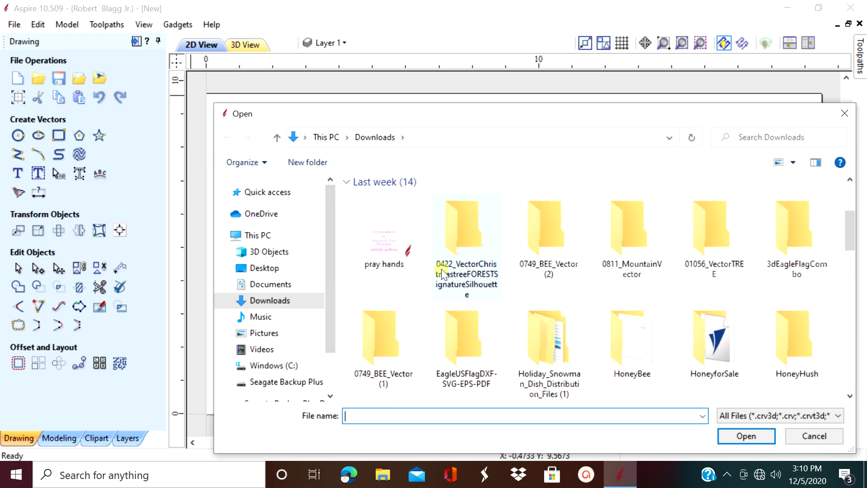
scroll(478, 288, down, 2)
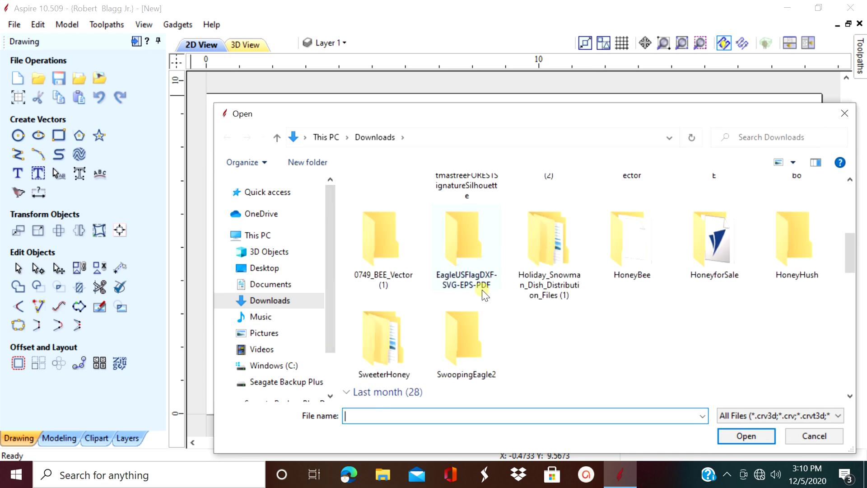
scroll(481, 289, down, 2)
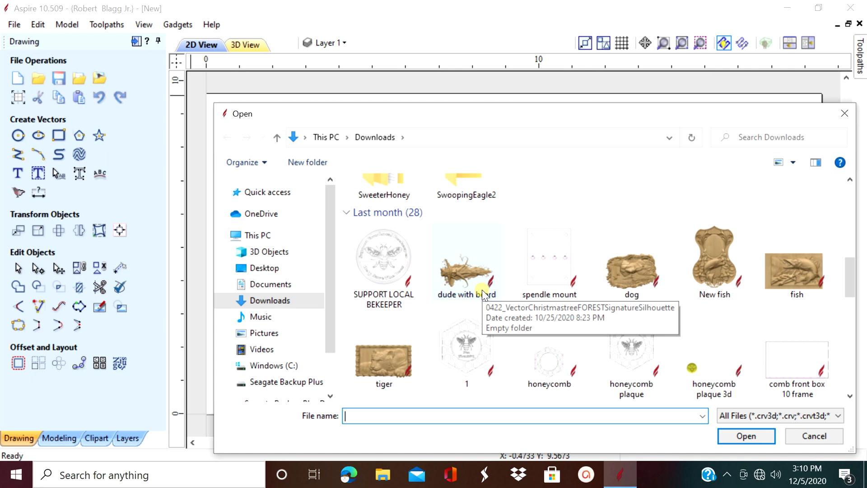
scroll(482, 293, down, 2)
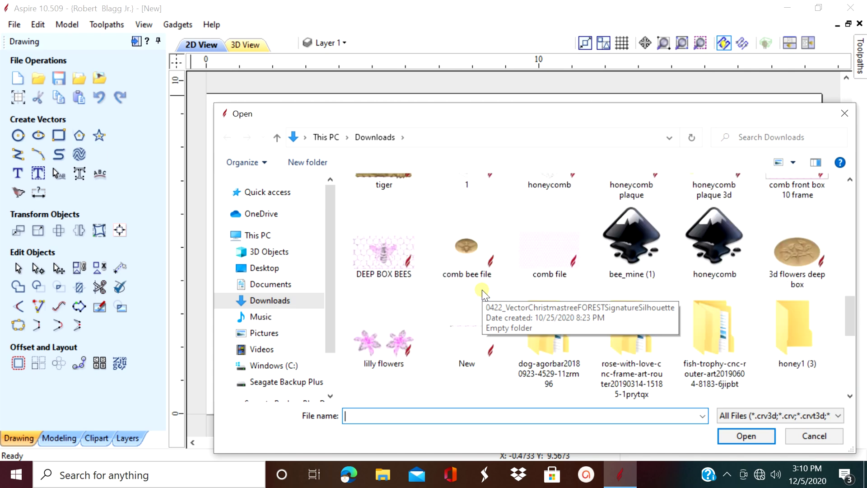
scroll(481, 289, down, 1)
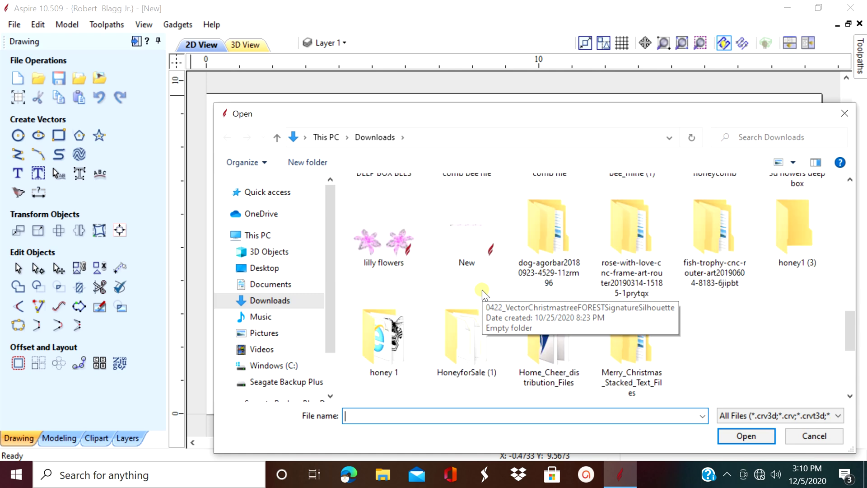
click(383, 244)
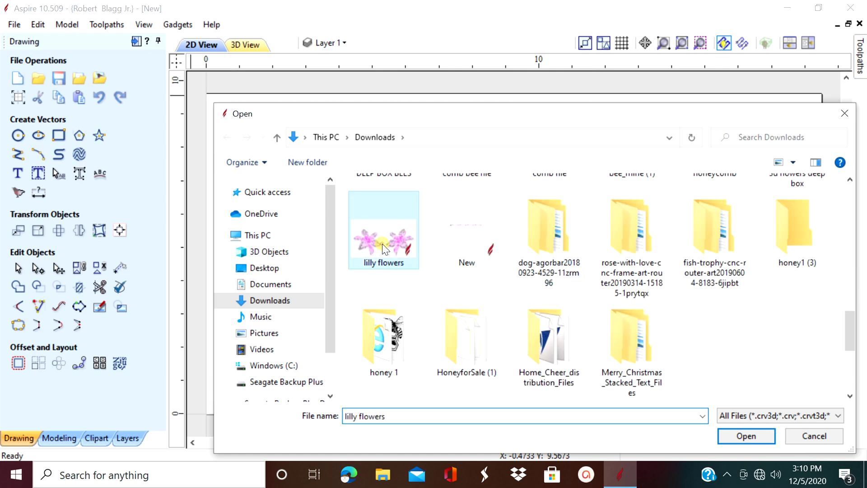
click(751, 437)
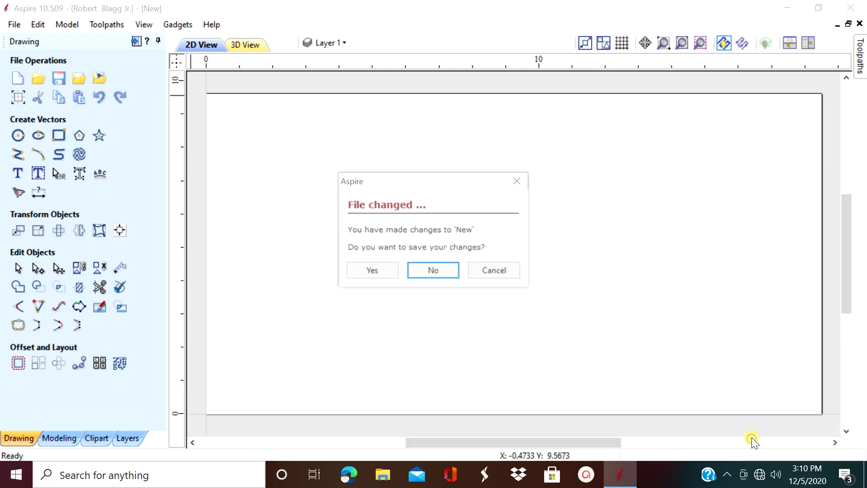
Discard the unsaved new job, delete all toolpaths including V-Carve 1, and deselect the lilies.
click(436, 270)
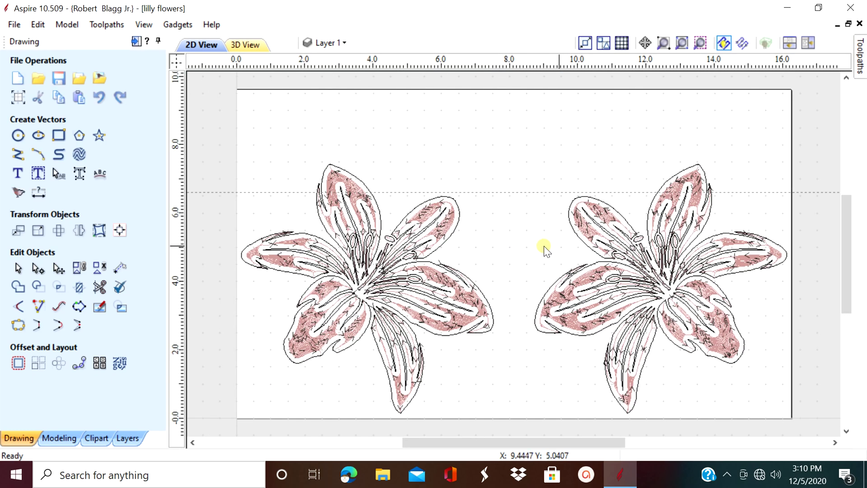
scroll(603, 245, down, 2)
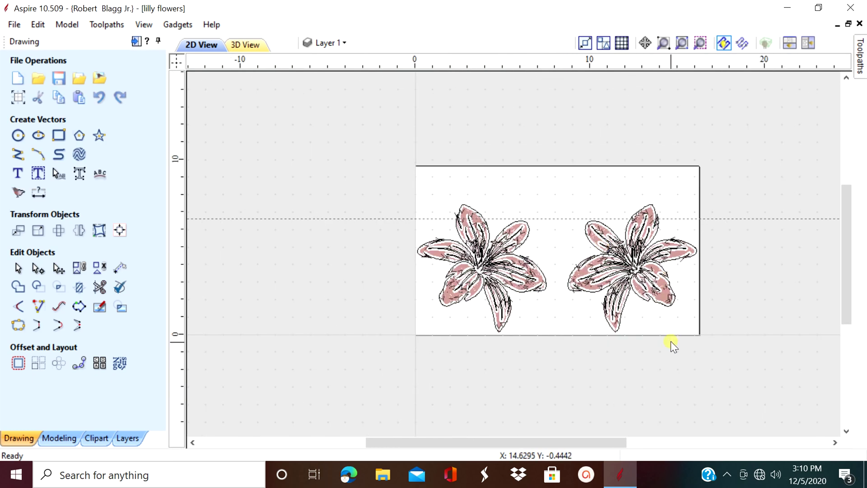
mouse_move(861, 67)
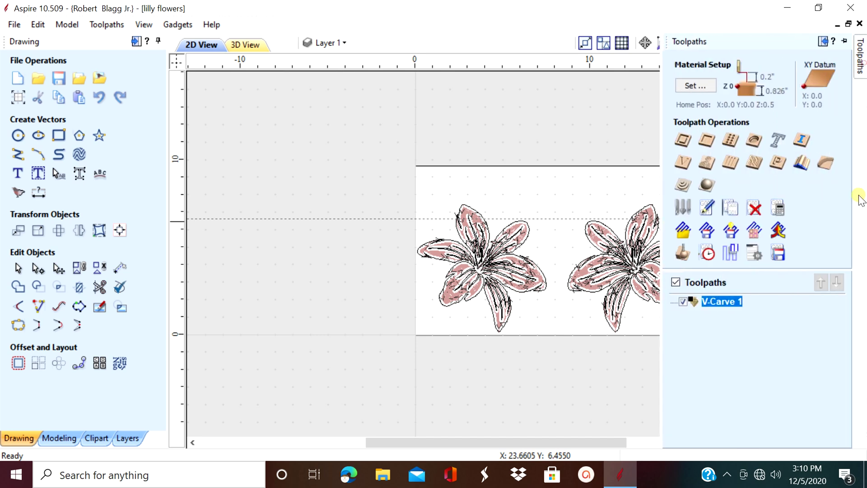
right_click(739, 297)
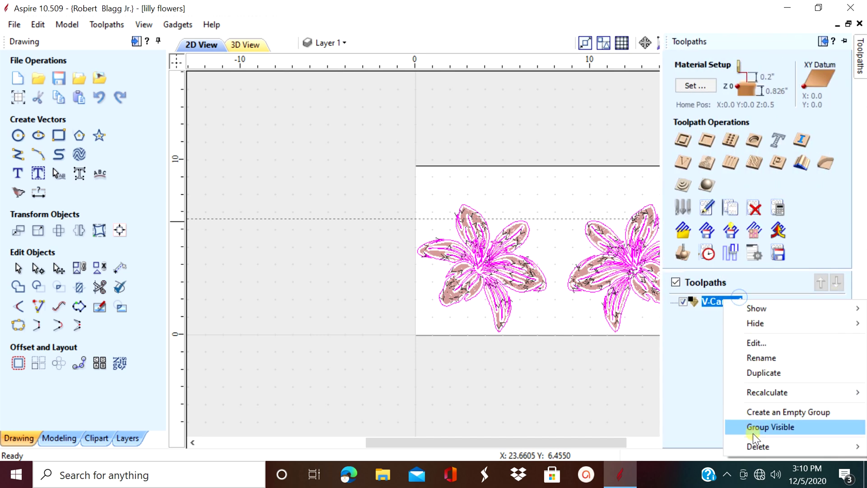
mouse_move(731, 445)
click(703, 442)
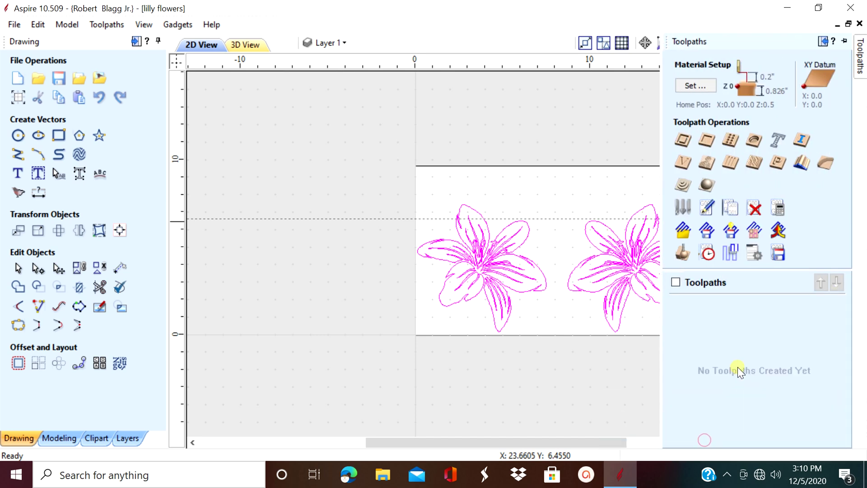
click(614, 367)
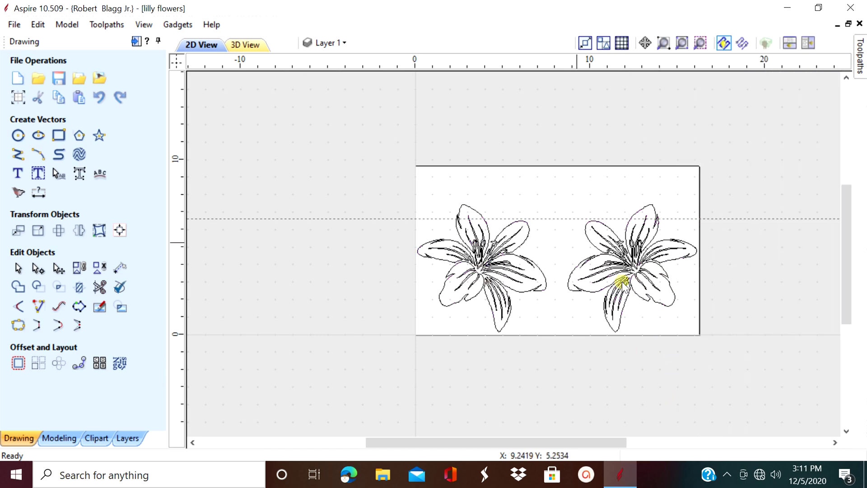
Check the 3D view, return to 2D, select the left lily and reposition the horizontal guide.
click(237, 45)
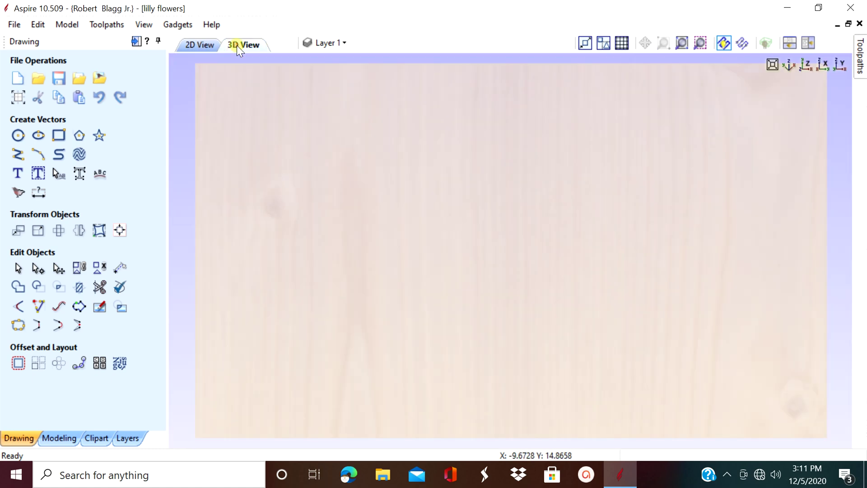
click(214, 42)
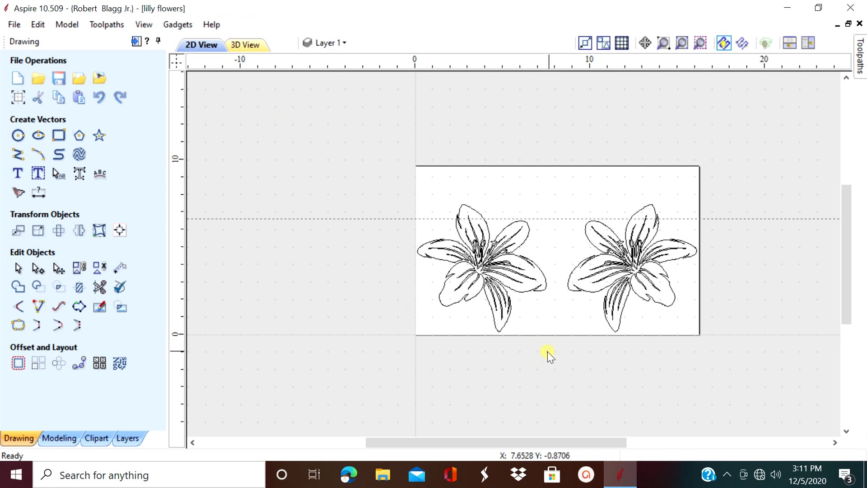
drag(549, 344, 389, 181)
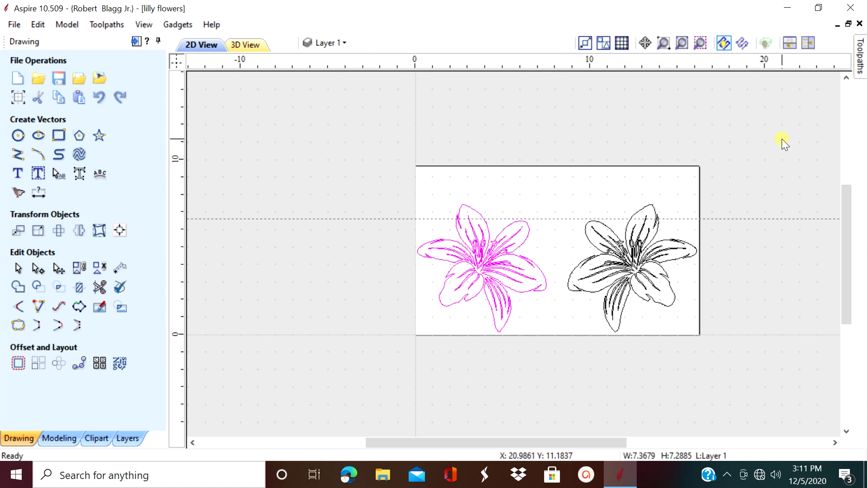
drag(819, 216, 816, 60)
mouse_move(860, 57)
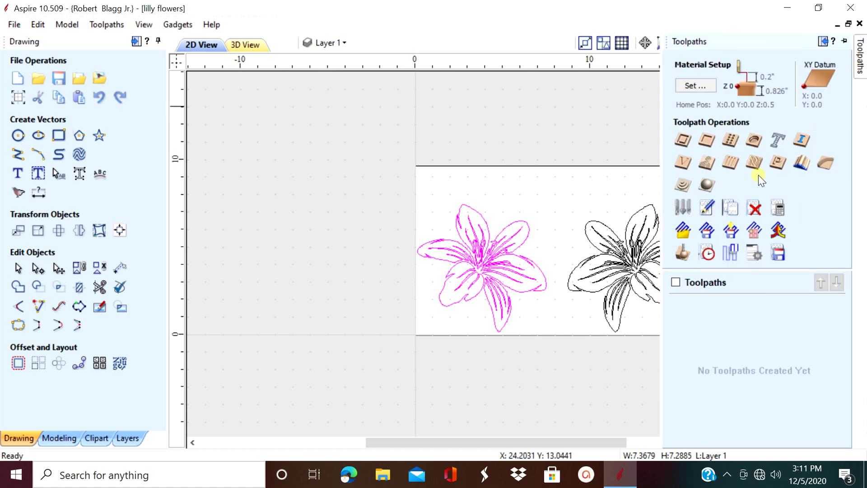
Start a V-Carve toolpath for the left lily with a 0.9-inch flat depth, then choose a bit from the Tool Database.
click(684, 165)
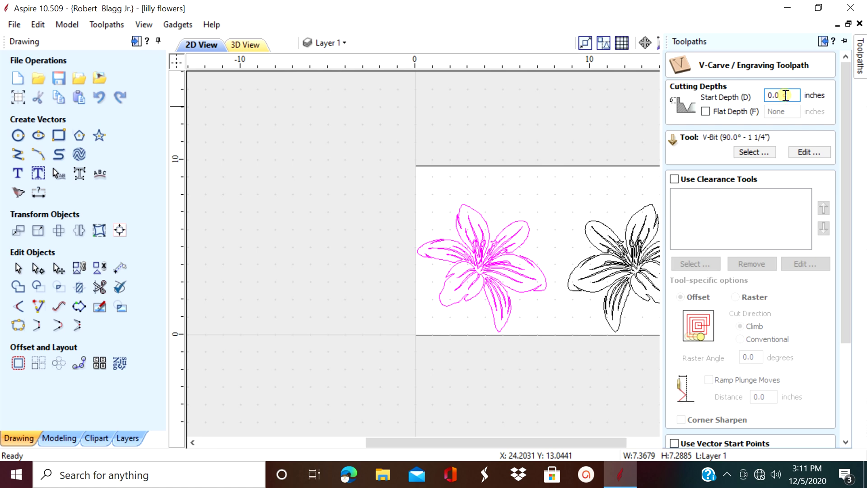
drag(785, 95, 762, 96)
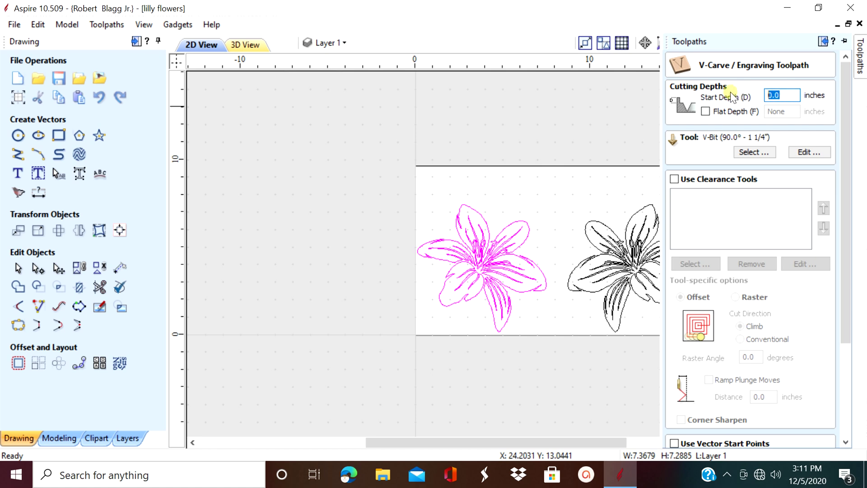
click(706, 112)
click(792, 110)
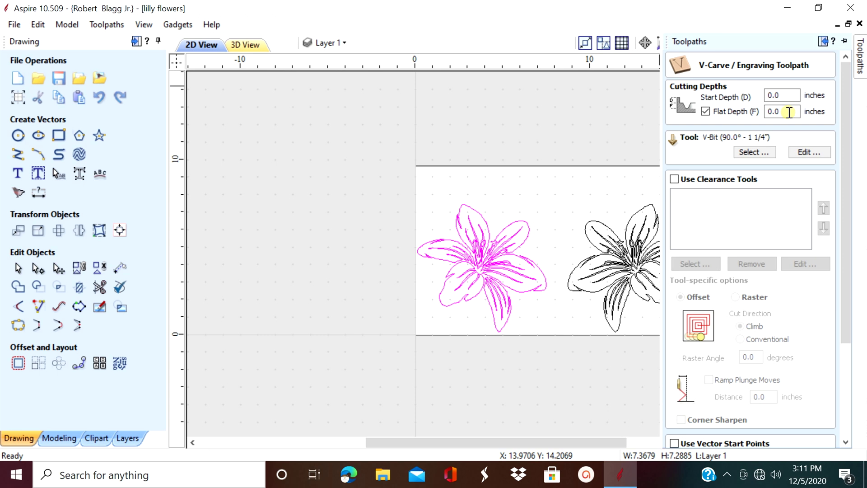
drag(789, 113, 761, 116)
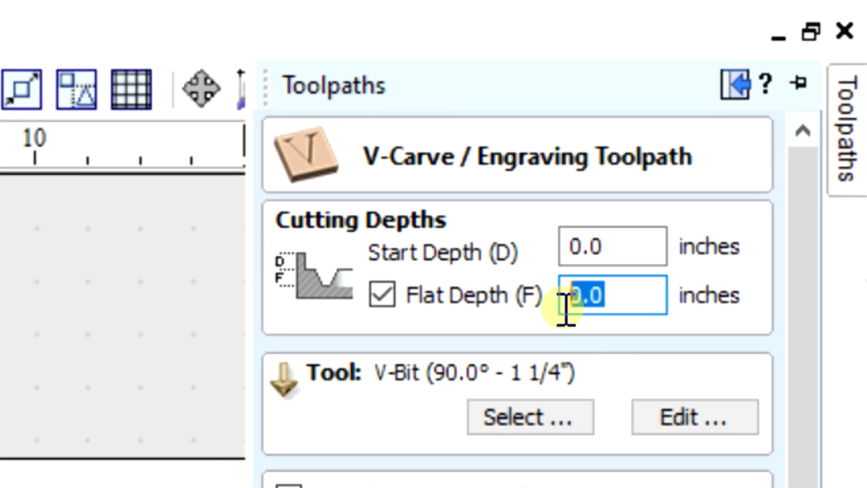
key(BackSpace)
text(.9)
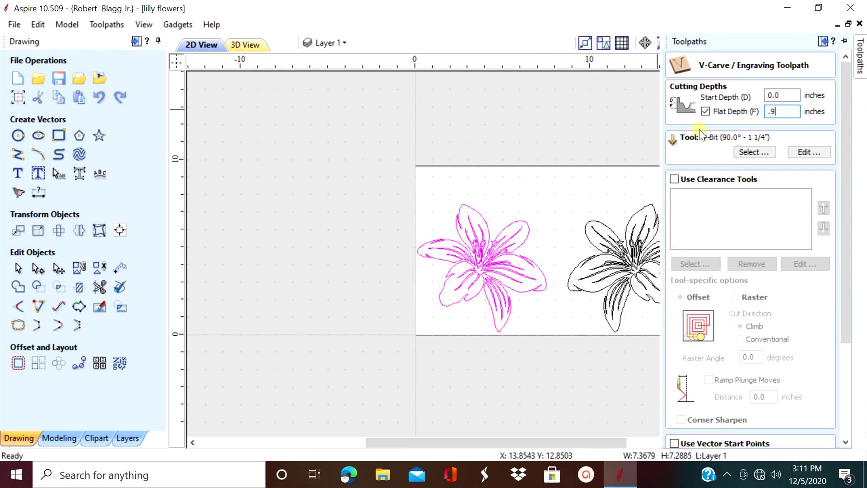
click(753, 151)
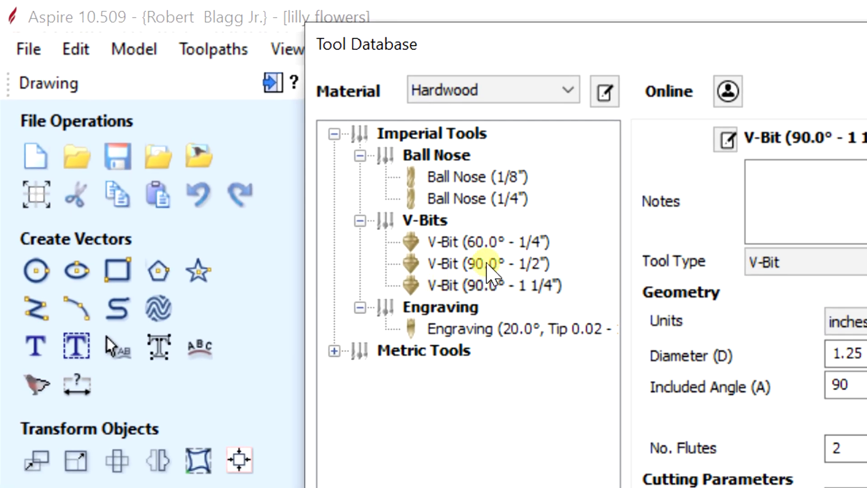
Select the V-Bit (90.0° - 1/2") and apply a feed rate of 60 and a plunge rate of 30 inches/min.
click(487, 263)
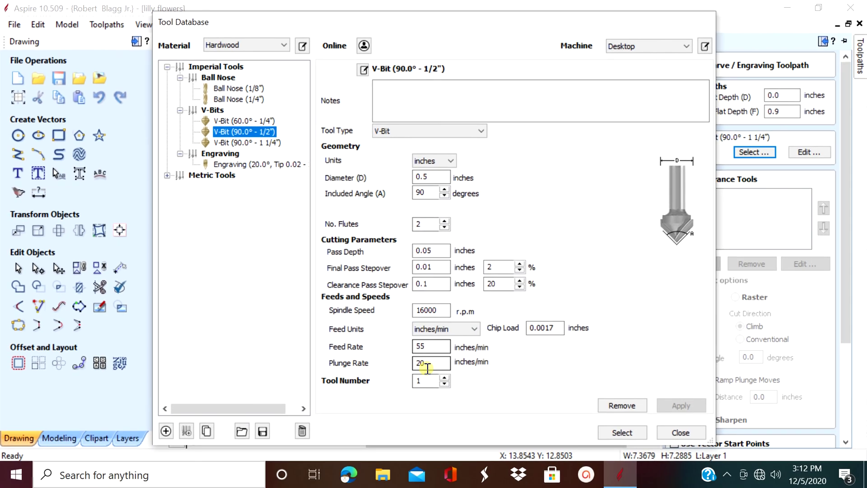
double_click(431, 346)
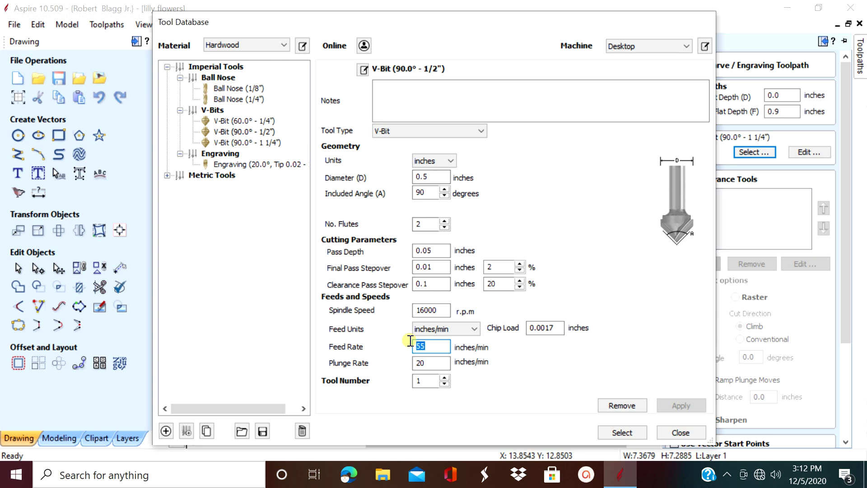
text(60)
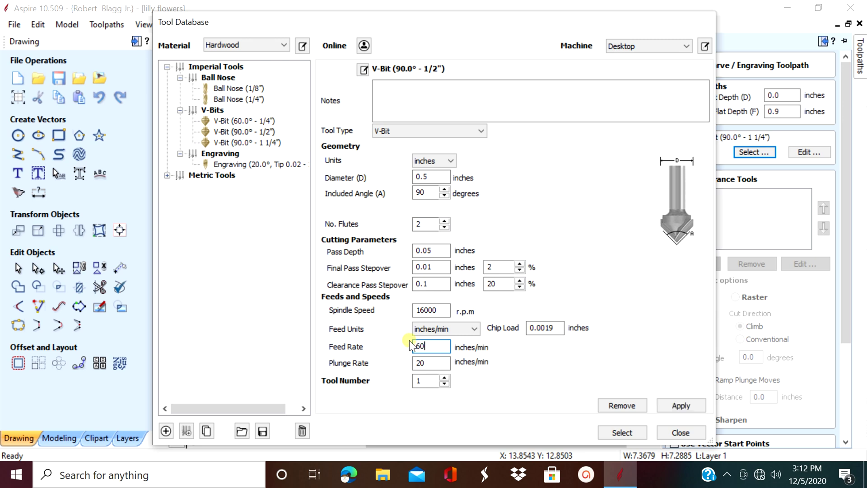
double_click(420, 364)
click(686, 404)
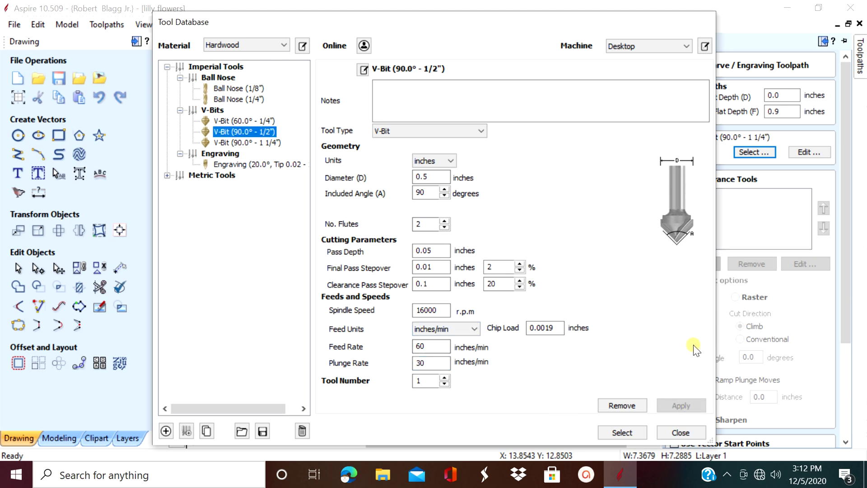
Use the 90° 1/2" V-bit for the toolpath, pin the Toolpaths panel, and name it V-Carve 1.
click(622, 432)
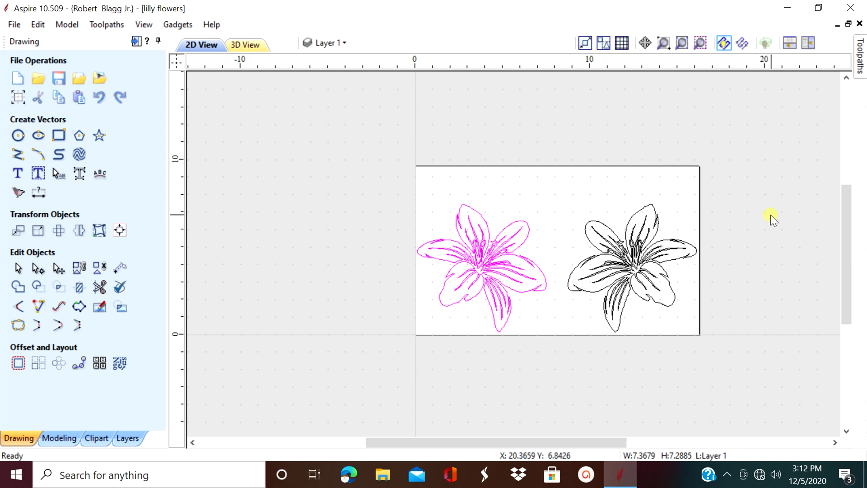
mouse_move(859, 61)
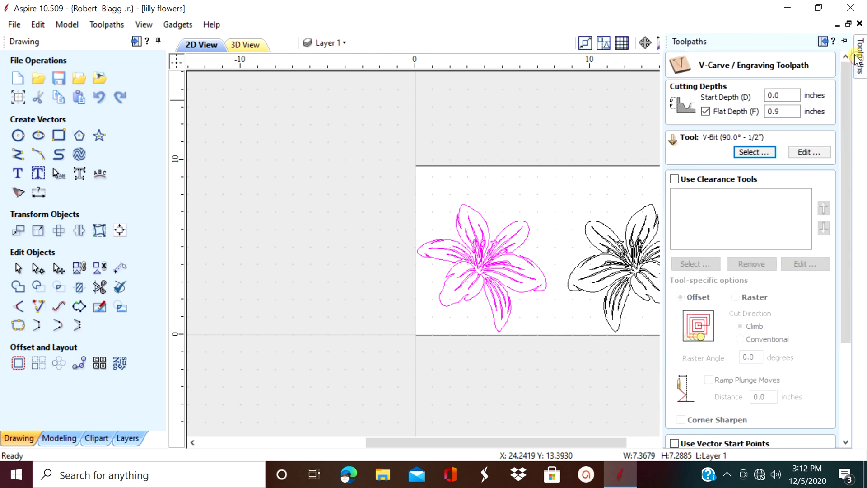
click(844, 41)
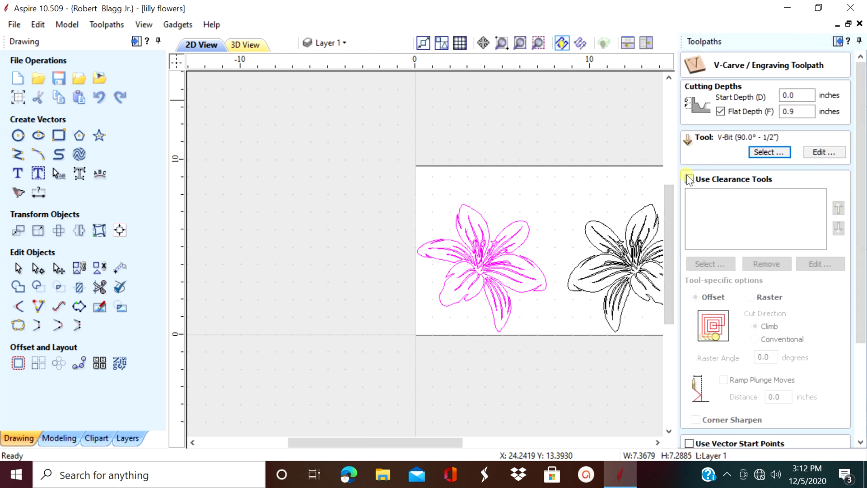
scroll(719, 196, down, 1)
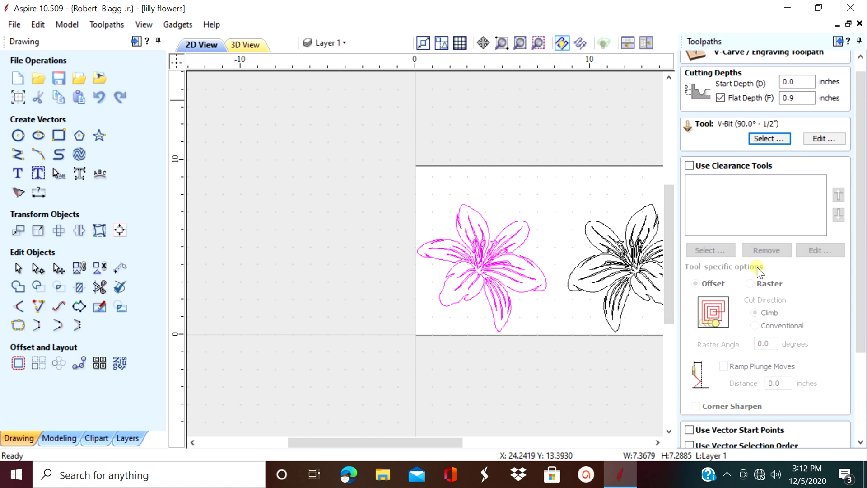
scroll(749, 284, down, 1)
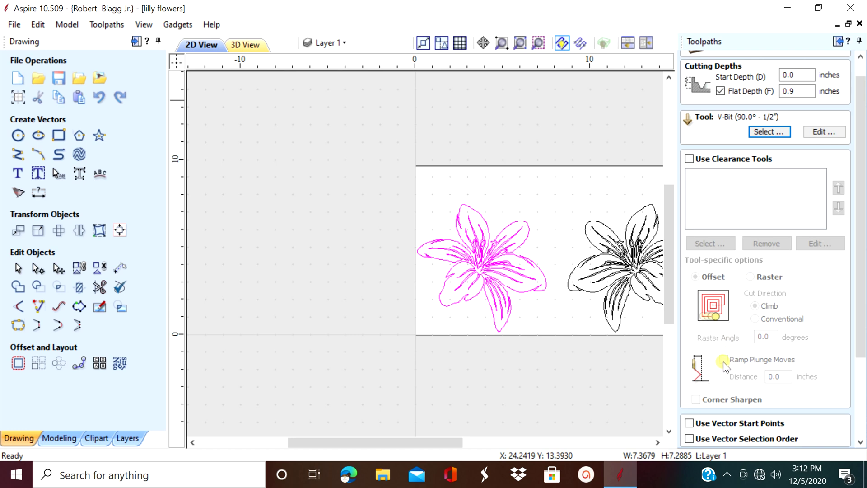
scroll(724, 363, down, 5)
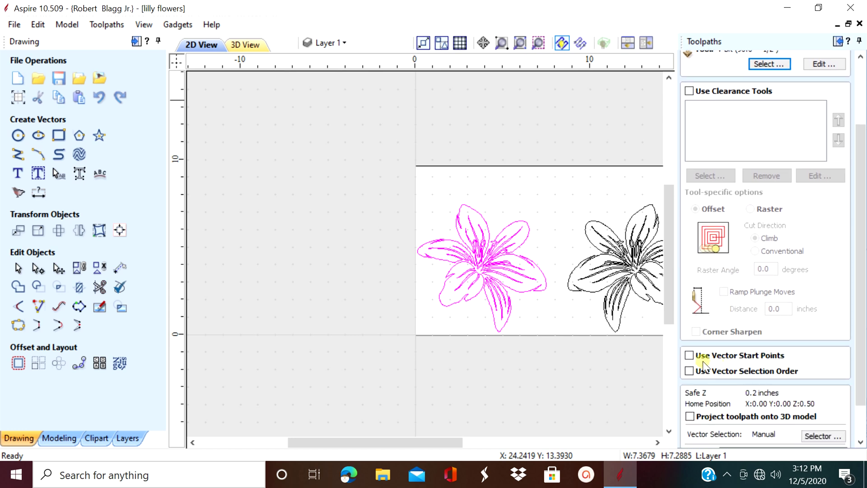
scroll(715, 394, down, 3)
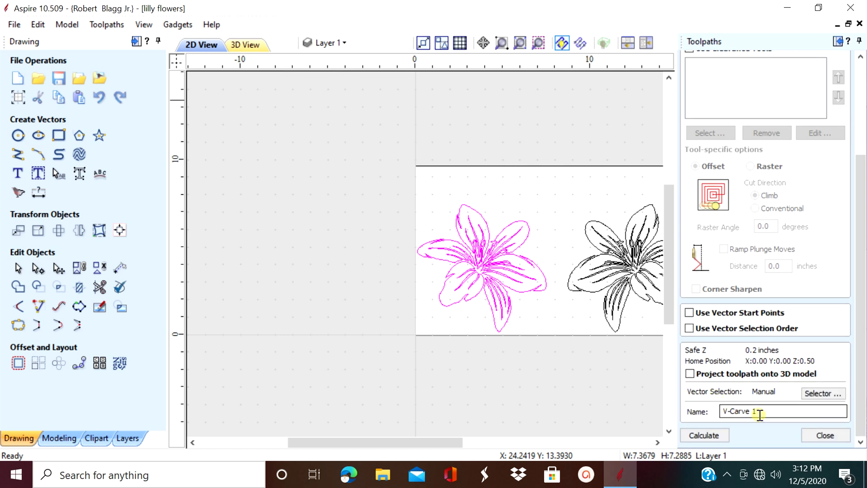
drag(764, 413, 724, 411)
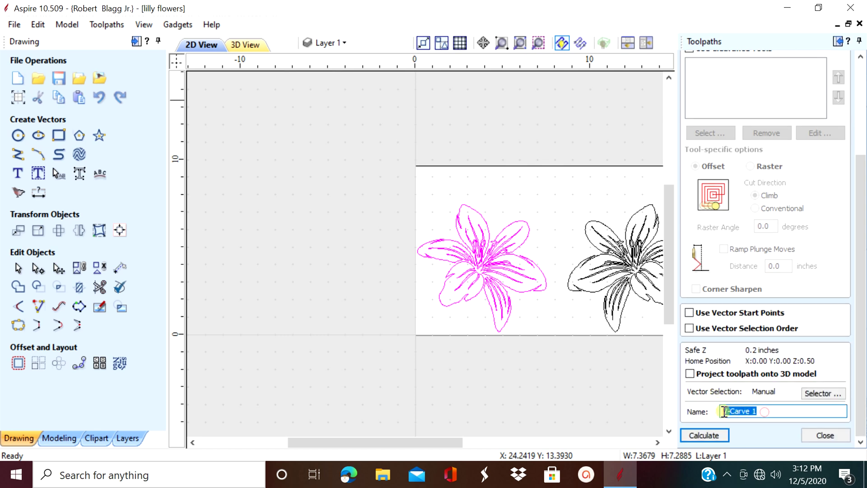
Calculate V-Carve 1 and simulate carving the lily on the maple board.
click(705, 435)
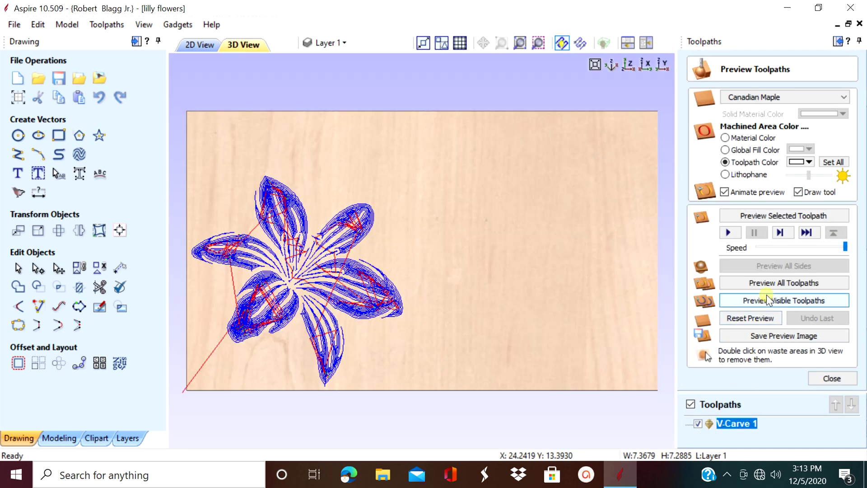
click(757, 316)
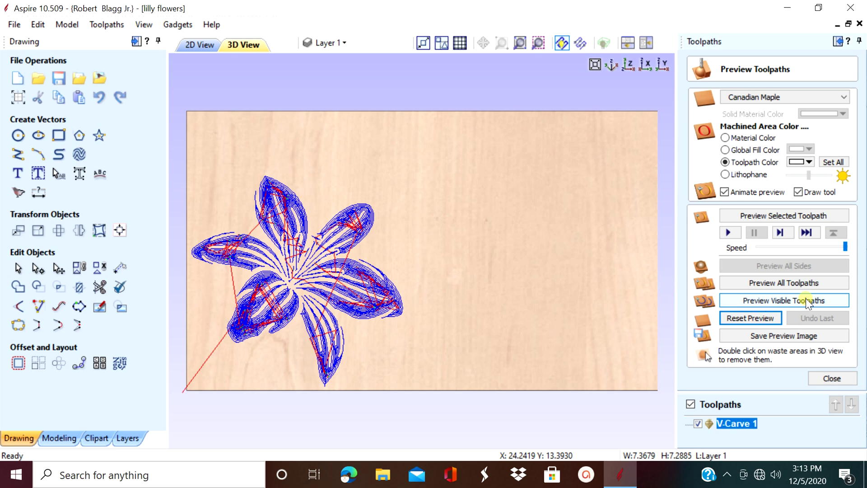
click(805, 300)
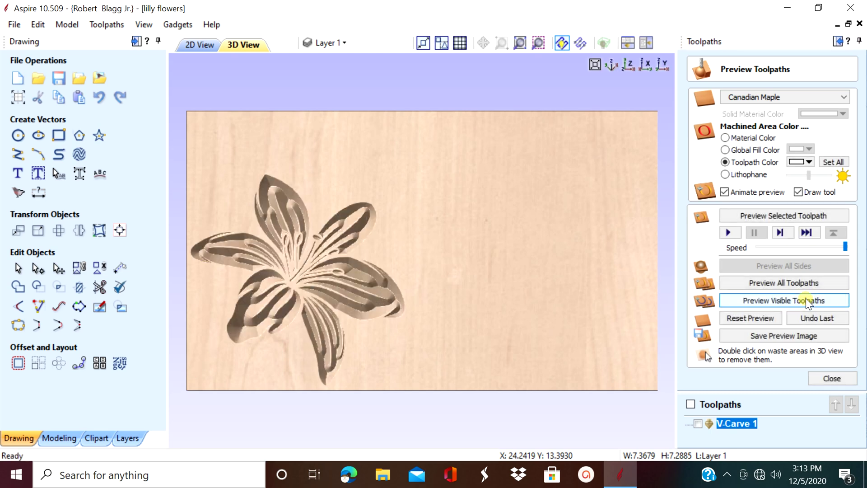
drag(399, 348, 401, 333)
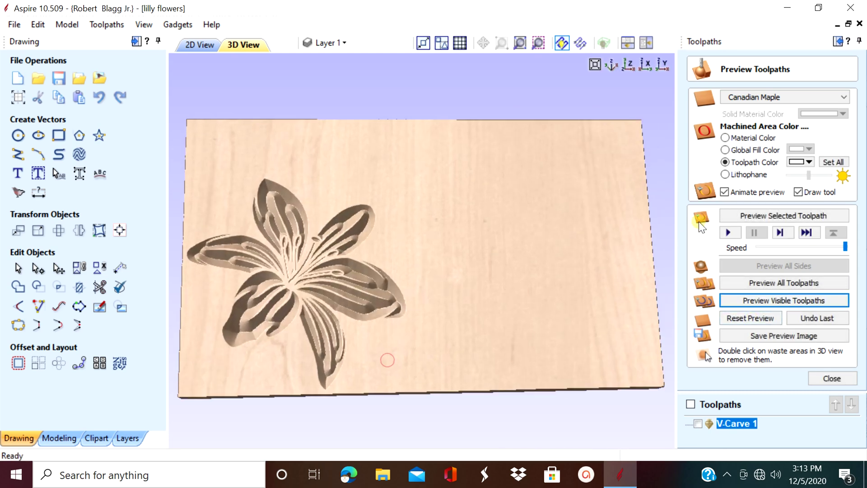
Inspect the carved lily in 3D, switching the machined-area colour from black to yellow.
click(812, 160)
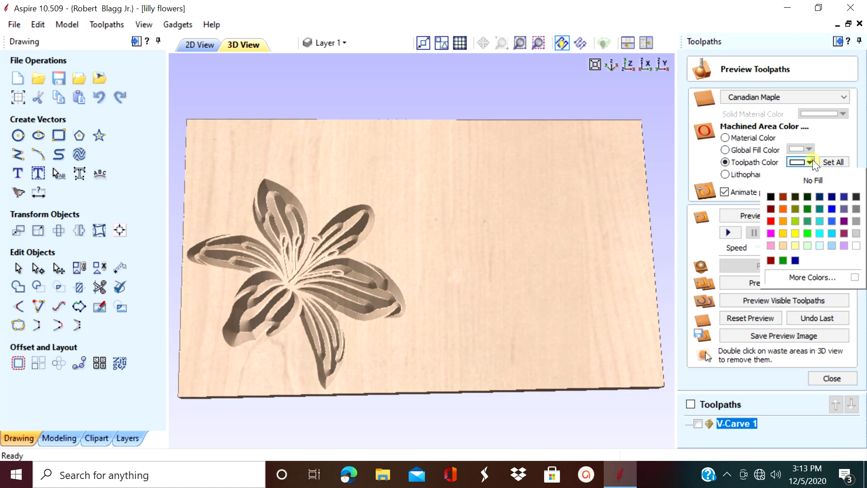
click(773, 194)
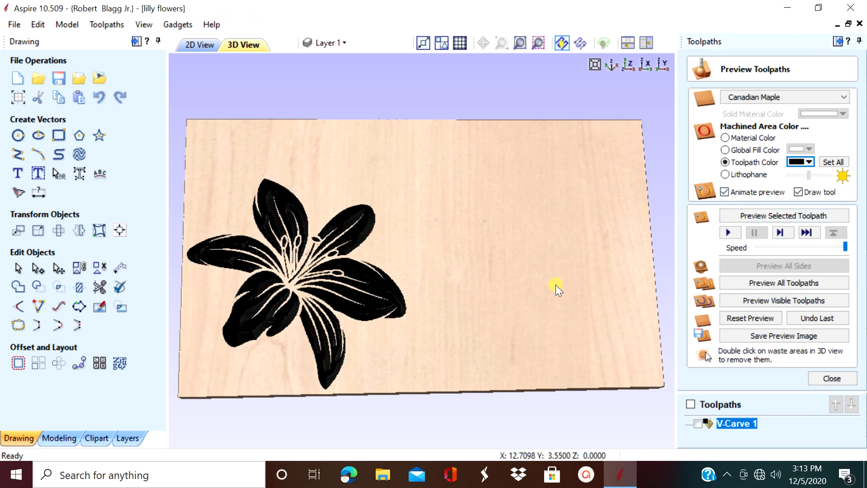
drag(555, 284, 474, 252)
drag(503, 302, 338, 338)
scroll(337, 338, up, 3)
drag(422, 351, 322, 393)
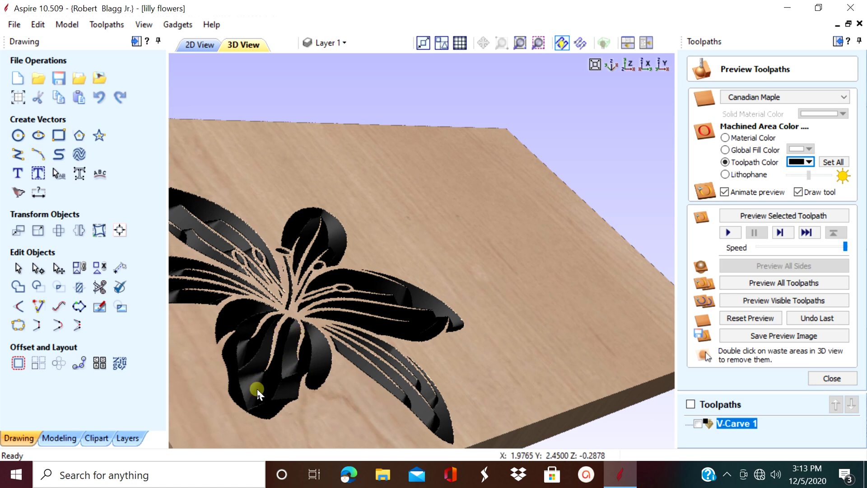
mouse_move(458, 261)
mouse_down()
mouse_move(414, 289)
mouse_move(382, 299)
mouse_move(377, 289)
mouse_move(397, 270)
mouse_move(454, 266)
mouse_up()
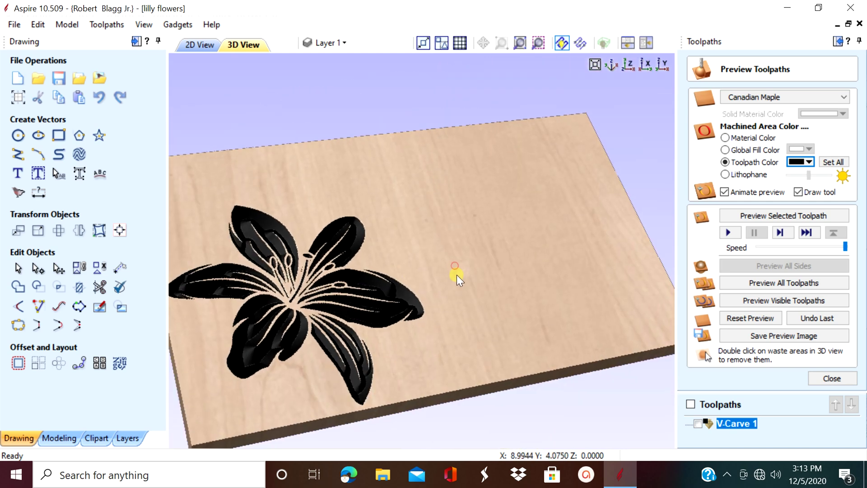
click(808, 162)
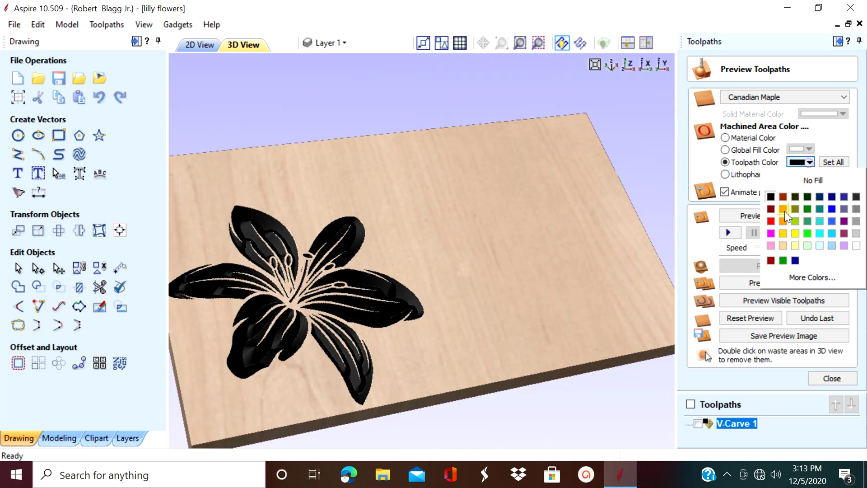
click(794, 232)
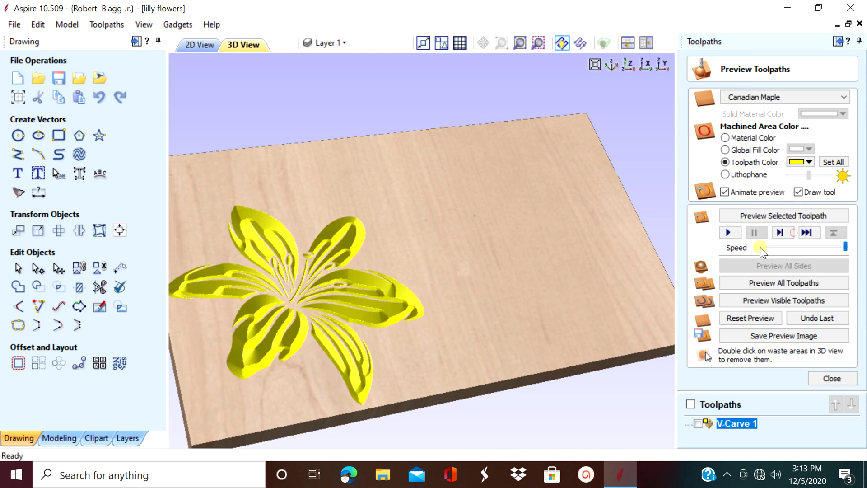
drag(442, 333, 414, 324)
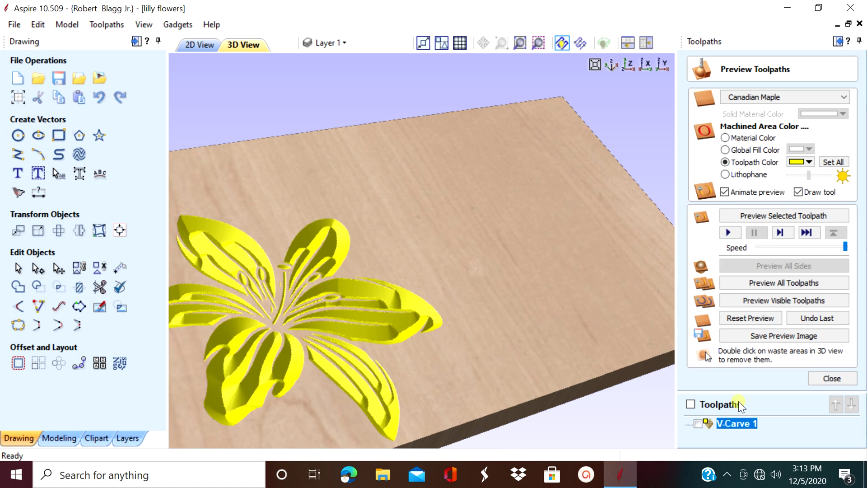
Close the preview, reopen V-Carve 1 and change its flat depth to 0.5 inches.
click(838, 380)
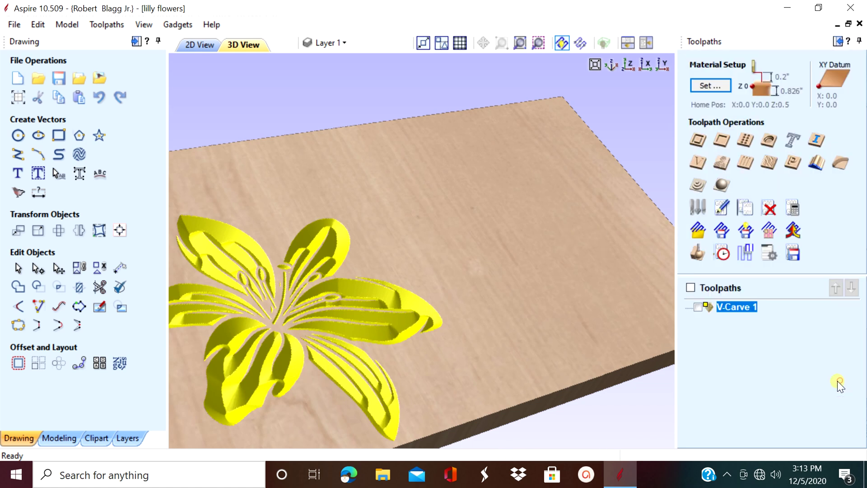
double_click(732, 305)
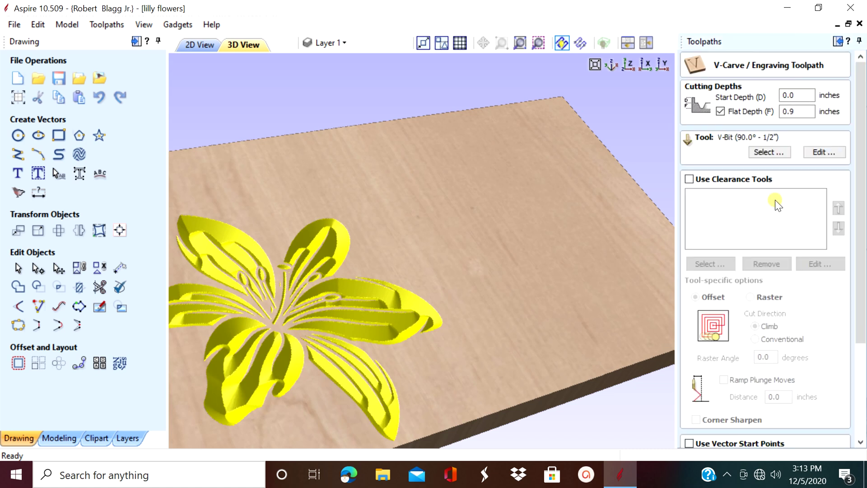
click(798, 111)
text(0.)
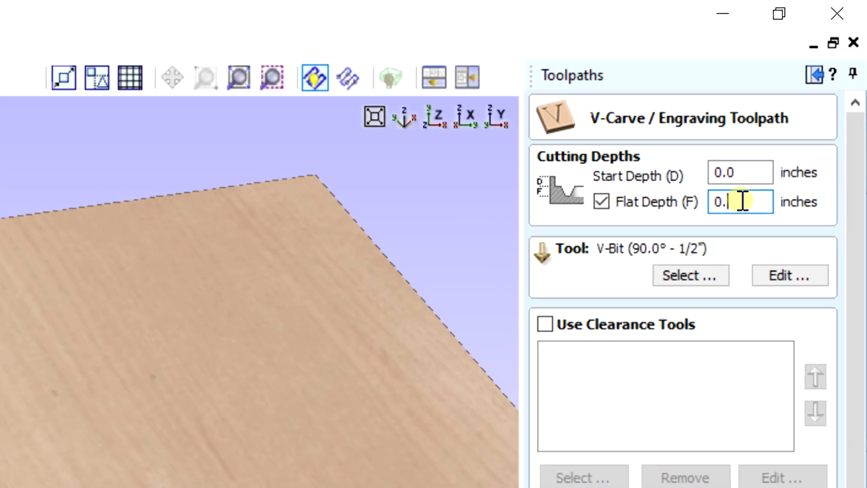
text(5)
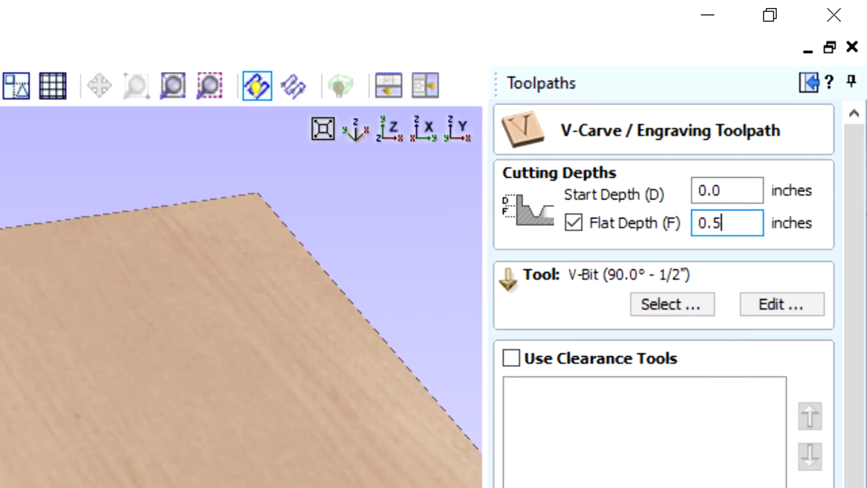
scroll(663, 316, down, 5)
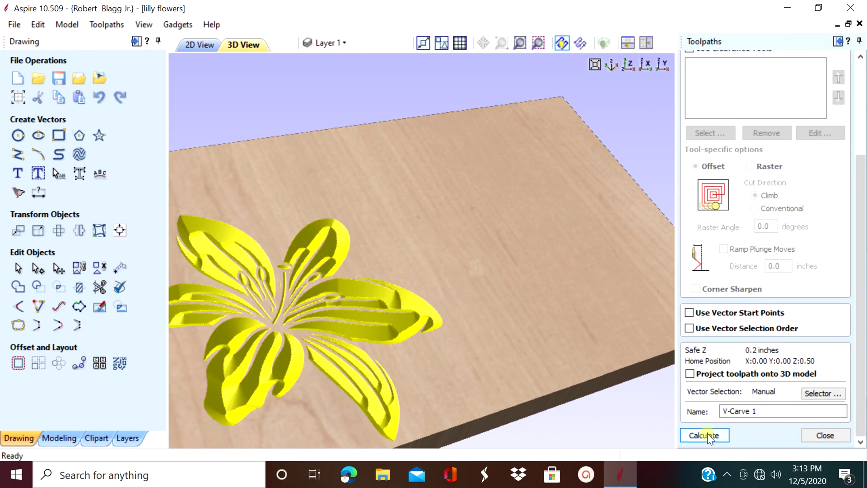
Recalculate V-Carve 1 and re-simulate the lily carving, then close the preview.
click(705, 434)
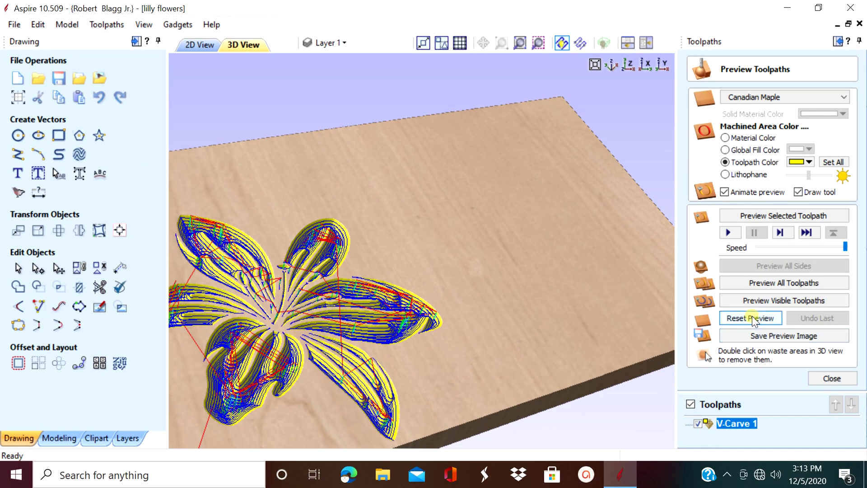
click(753, 318)
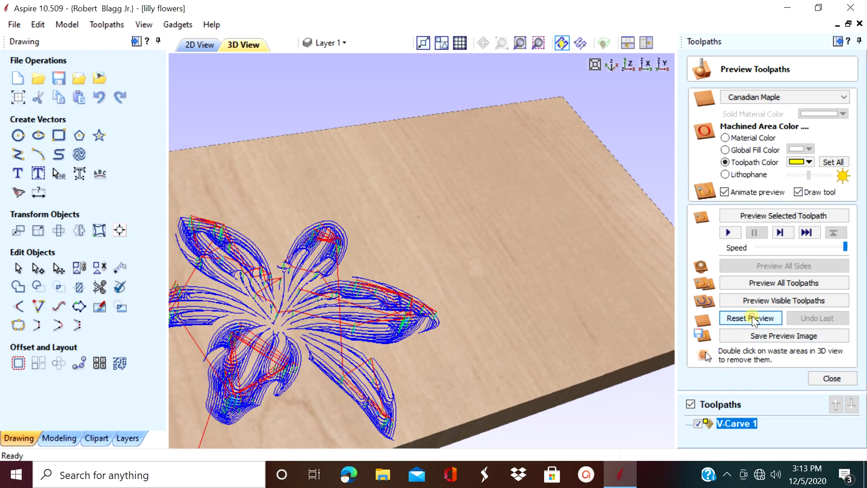
click(792, 299)
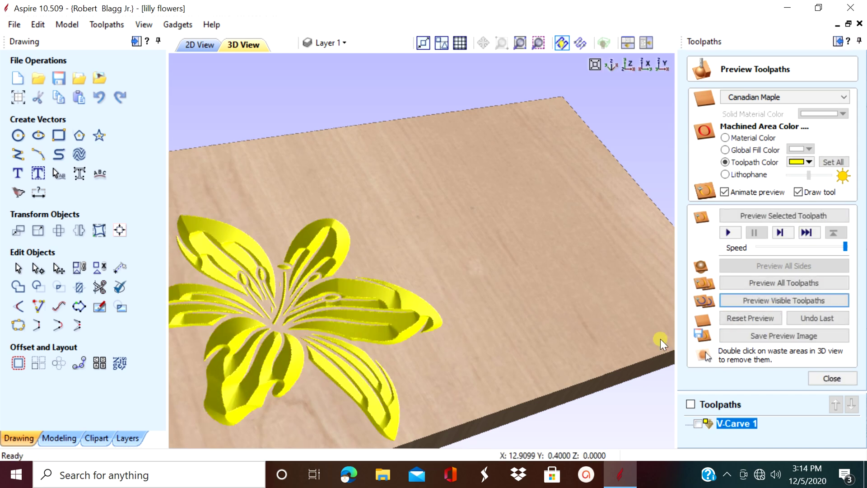
drag(497, 332, 464, 362)
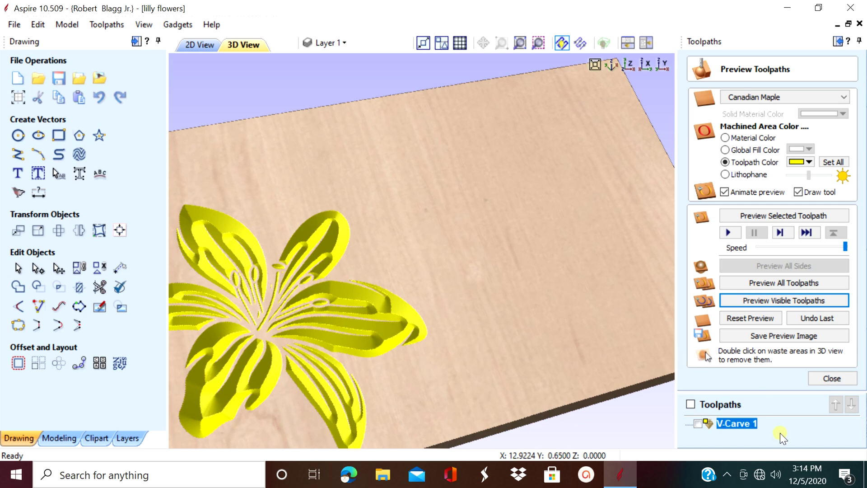
click(844, 382)
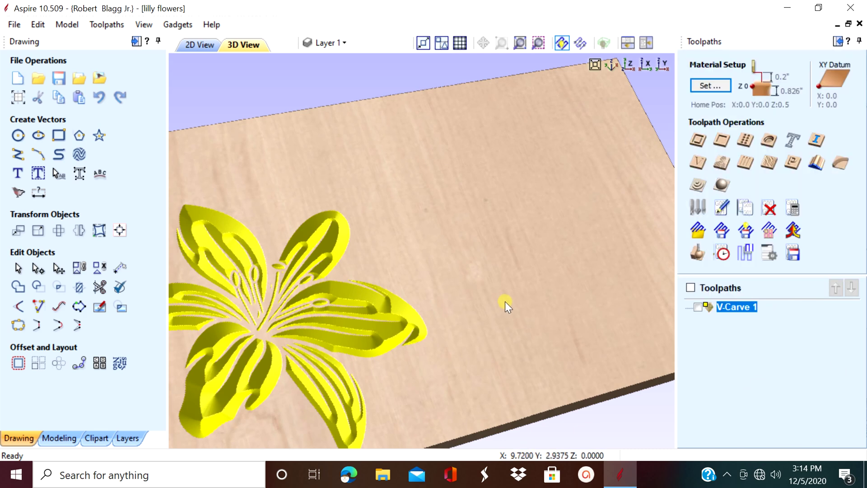
Return from the 3D board to the flat 2D view of the lily drawings.
scroll(504, 302, down, 3)
mouse_move(504, 301)
mouse_down()
mouse_move(532, 284)
mouse_move(476, 317)
mouse_move(493, 294)
mouse_up()
click(194, 44)
scroll(528, 212, down, 1)
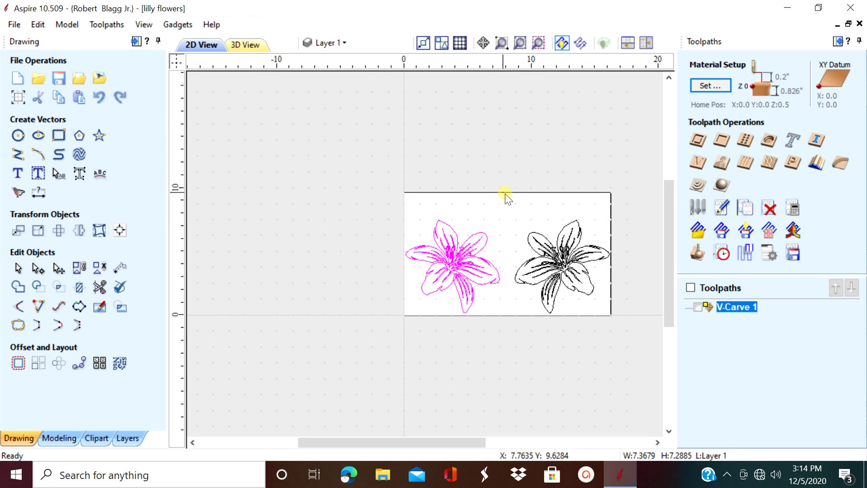
drag(503, 193, 611, 315)
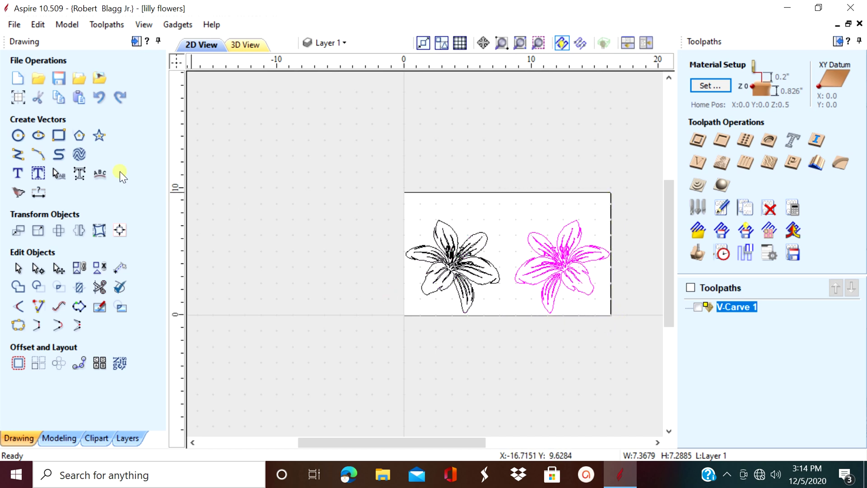
click(293, 156)
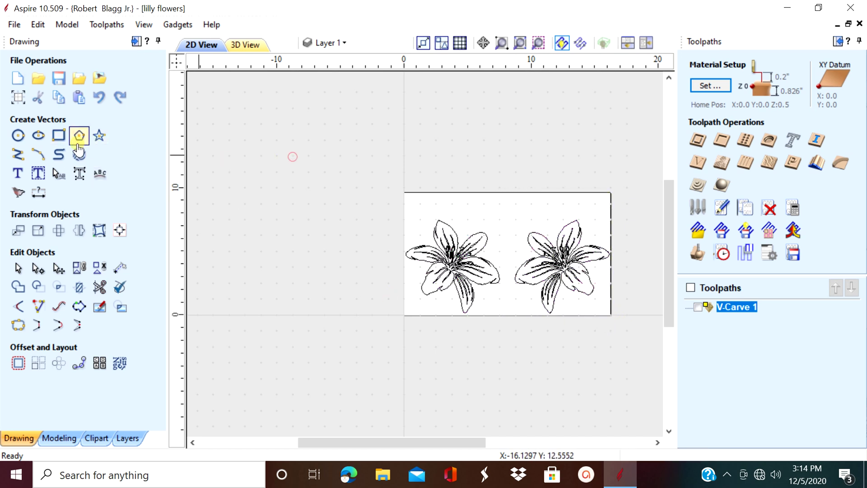
Draw an 8.5 x 9.5 inch rectangle around the right lily, centred at X 12.0, Y 4.75.
click(58, 135)
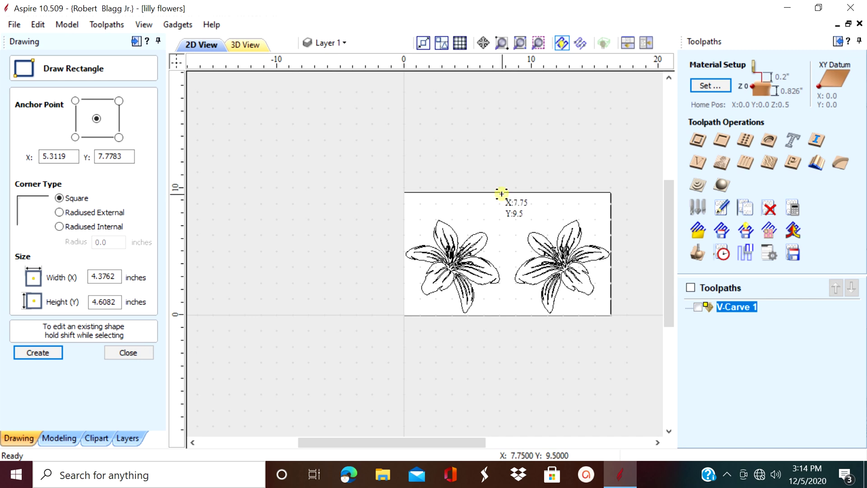
drag(502, 193, 611, 316)
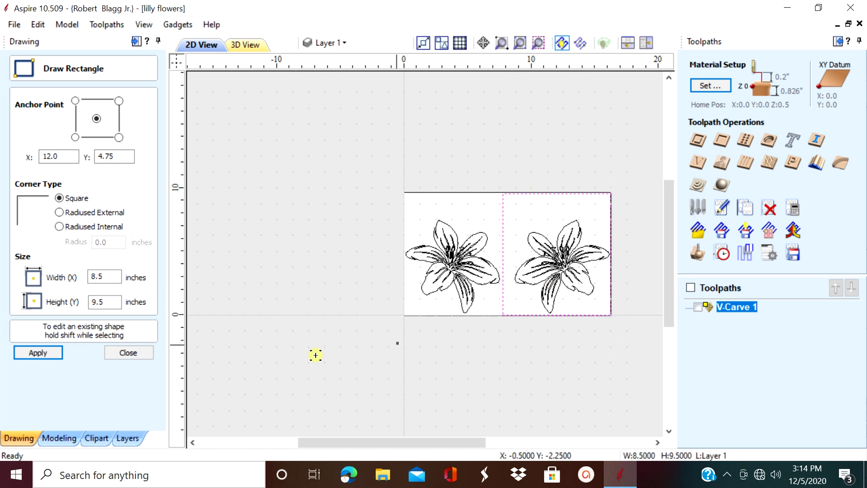
click(137, 356)
click(280, 250)
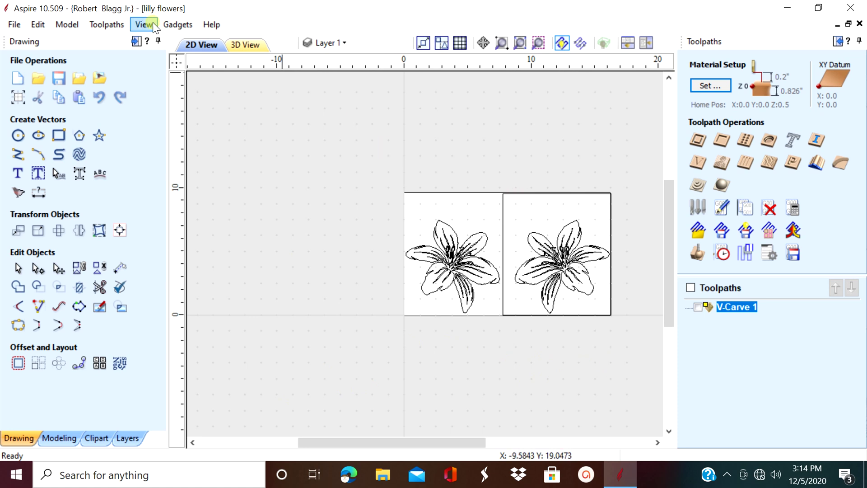
Check the carved board in the 3D view, then return to the 2D drawing.
click(227, 44)
click(388, 250)
click(215, 51)
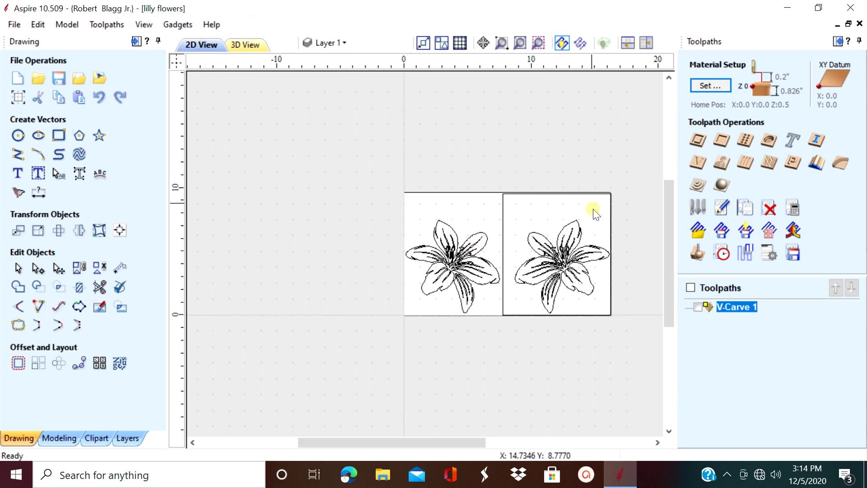
Select the right lily and its rectangle and calculate a new V-Carve 2 toolpath.
drag(612, 326, 506, 176)
scroll(518, 235, up, 3)
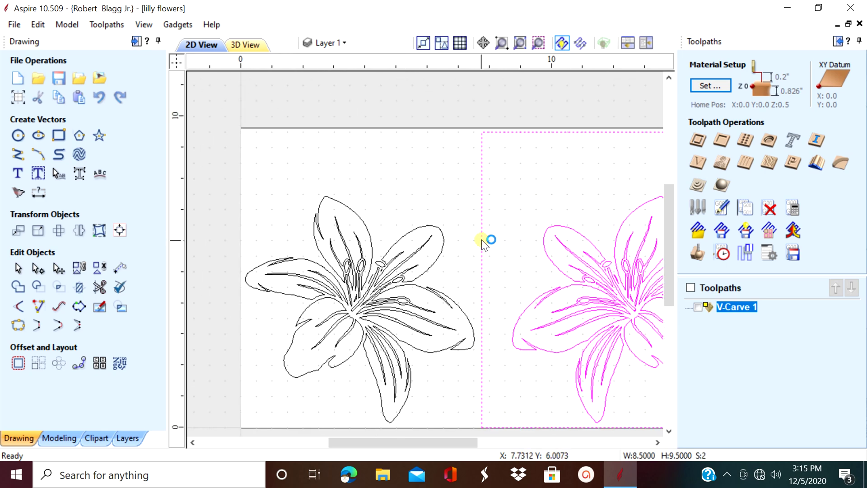
scroll(507, 245, down, 3)
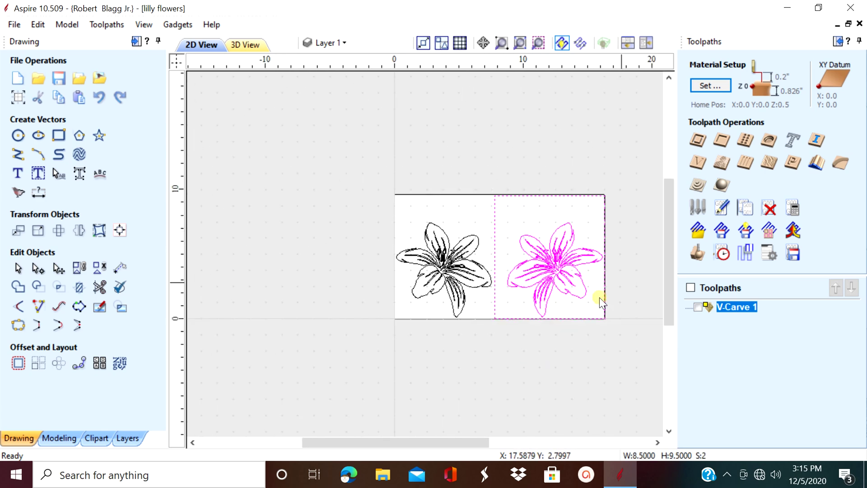
click(697, 161)
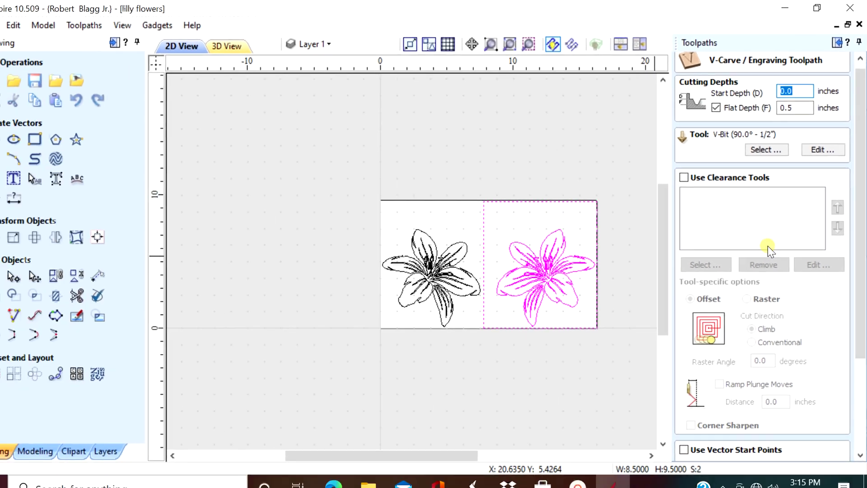
scroll(764, 273, down, 3)
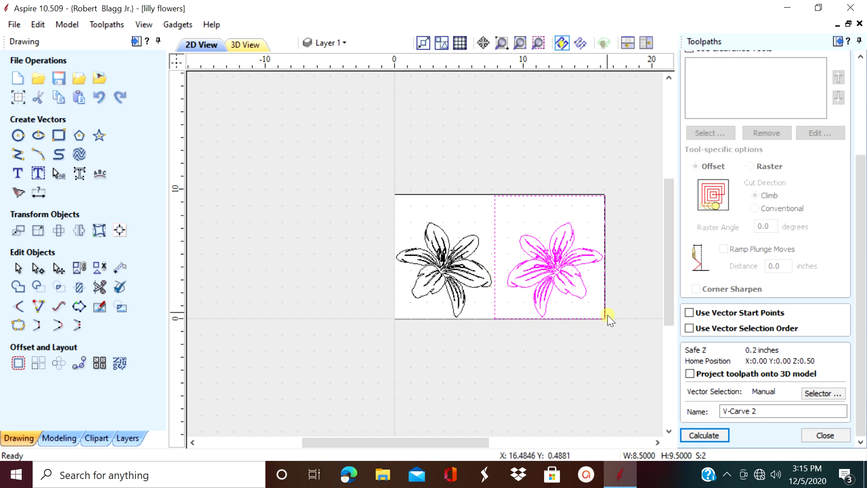
click(703, 436)
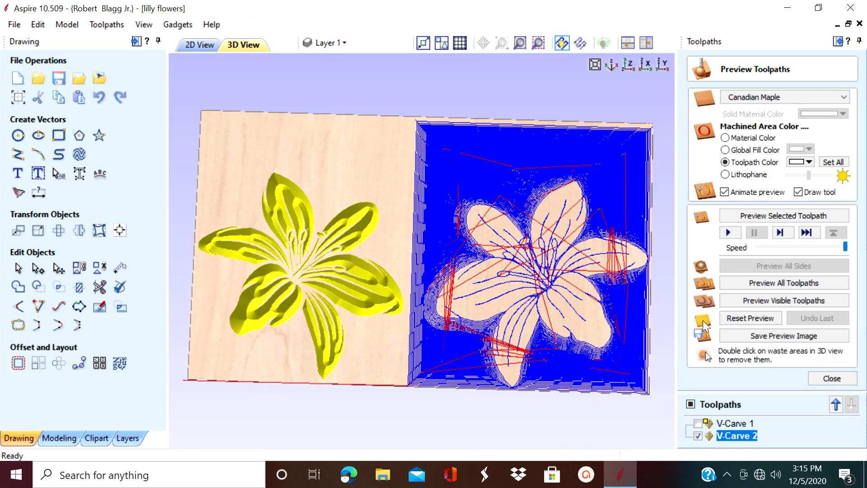
Reset the preview and simulate both V-Carve 1 and V-Carve 2, with machined areas in yellow.
click(754, 316)
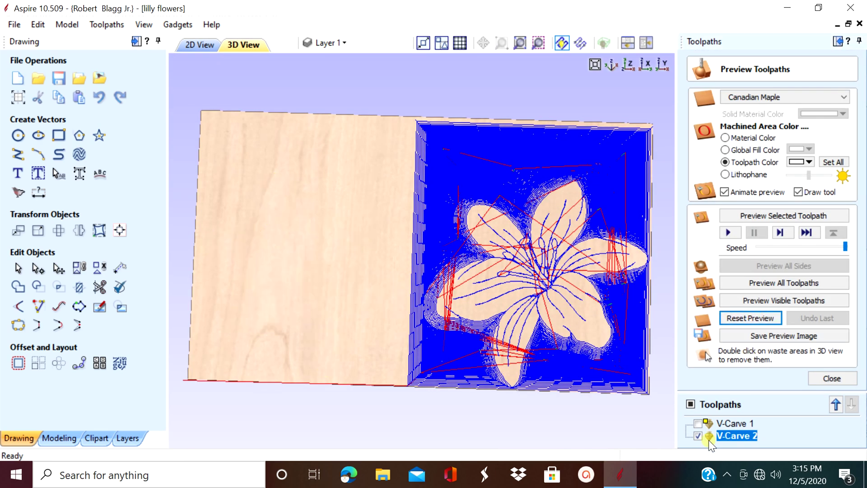
click(695, 425)
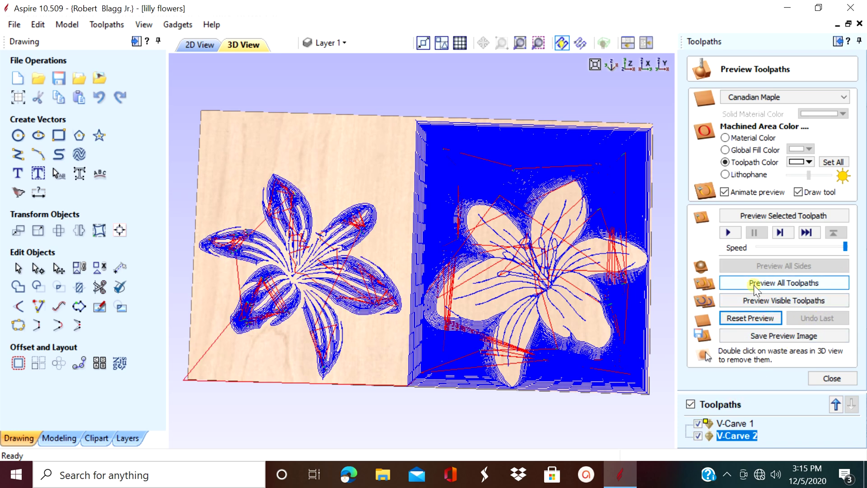
click(828, 281)
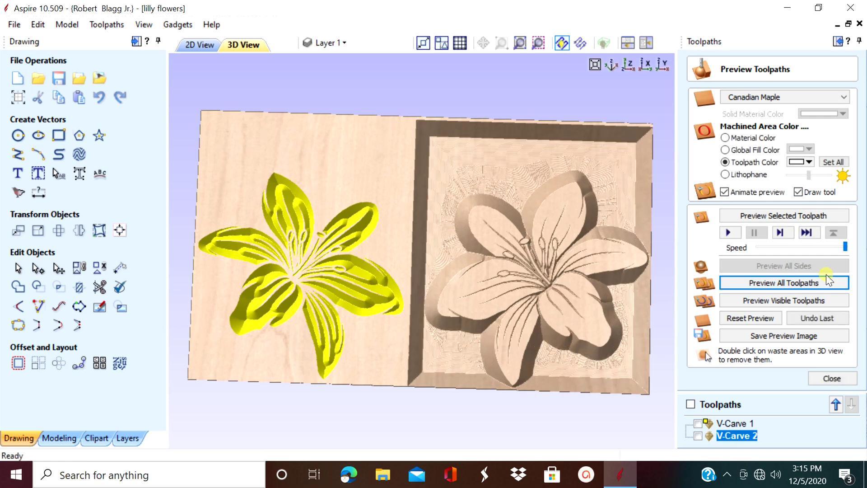
click(799, 162)
click(794, 231)
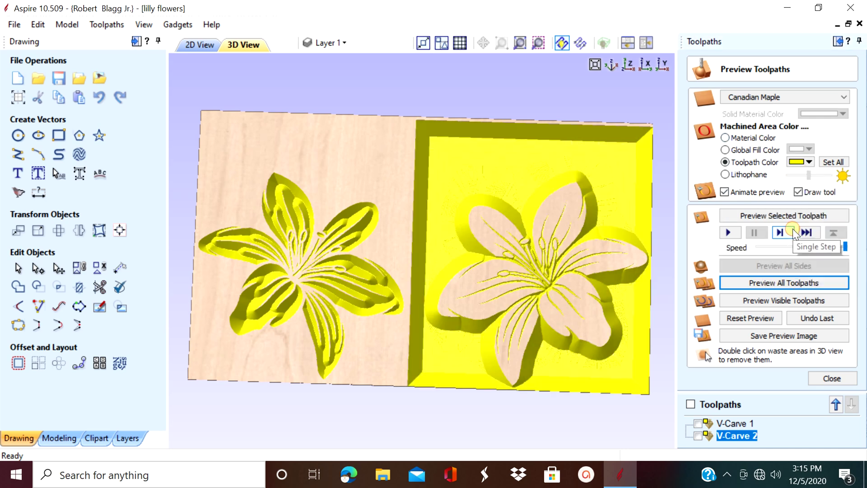
Switch the machined-area colour to black and orbit the board to inspect both carvings.
click(808, 162)
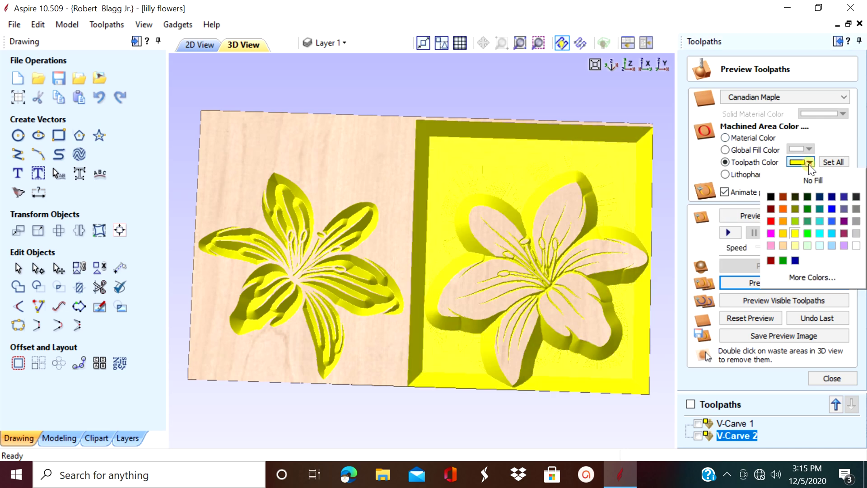
click(775, 198)
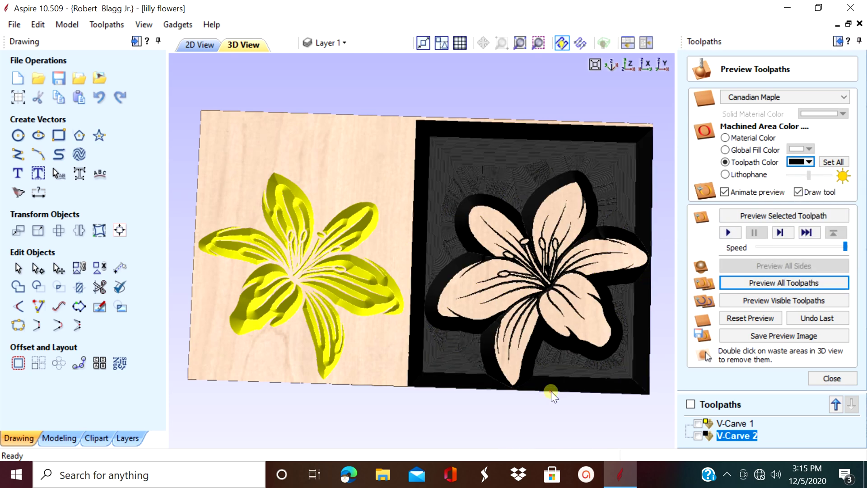
drag(552, 391, 576, 391)
scroll(563, 391, down, 3)
scroll(567, 386, down, 2)
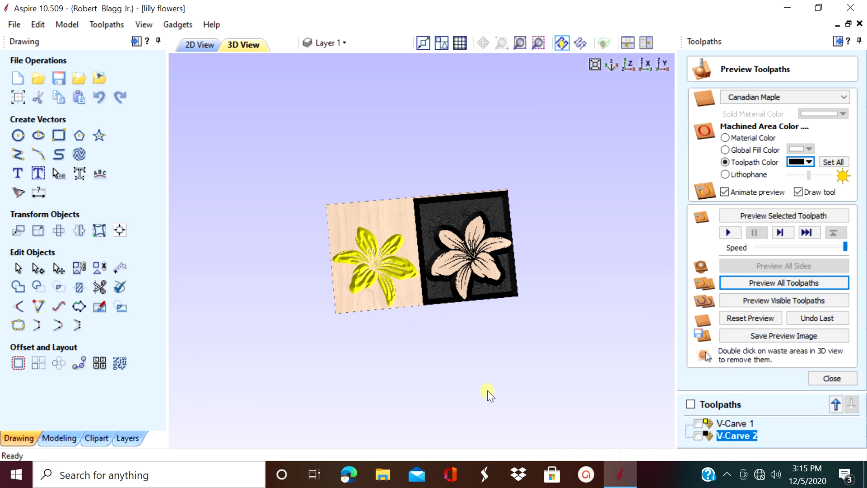
scroll(481, 387, up, 2)
drag(481, 385, 495, 291)
scroll(558, 364, up, 4)
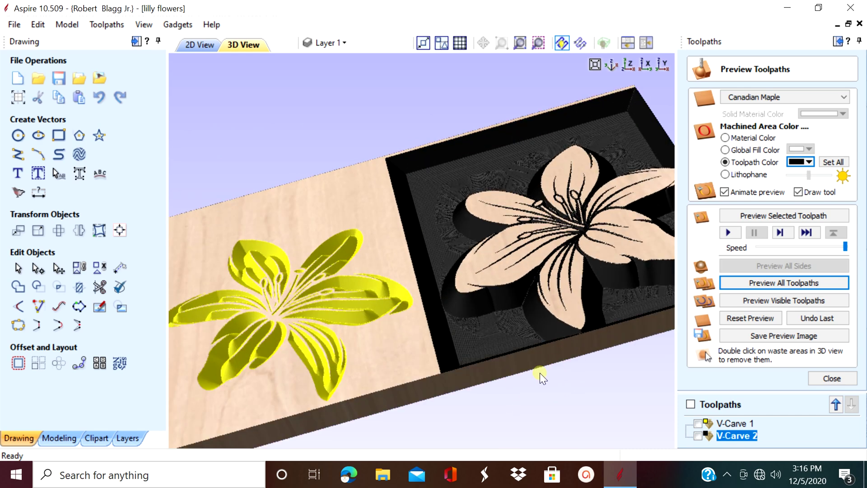
scroll(542, 372, down, 2)
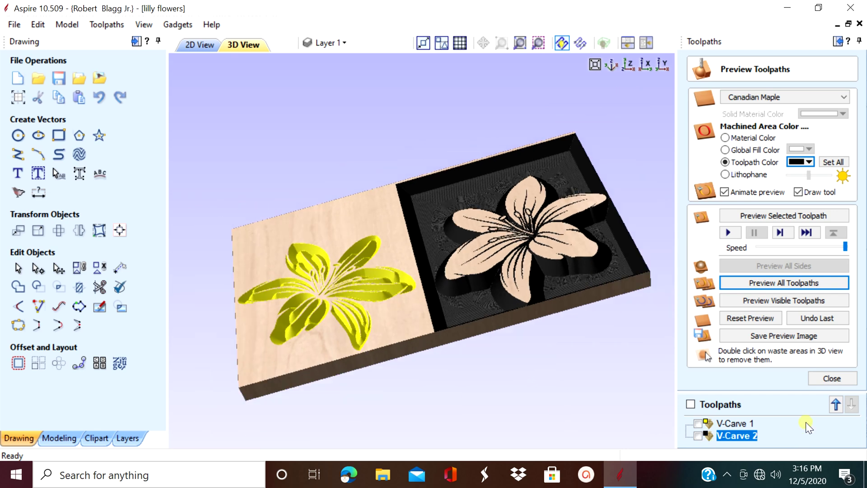
click(834, 379)
Reopen V-Carve 1, adjust its flat depth and recalculate it.
mouse_move(747, 325)
double_click(739, 307)
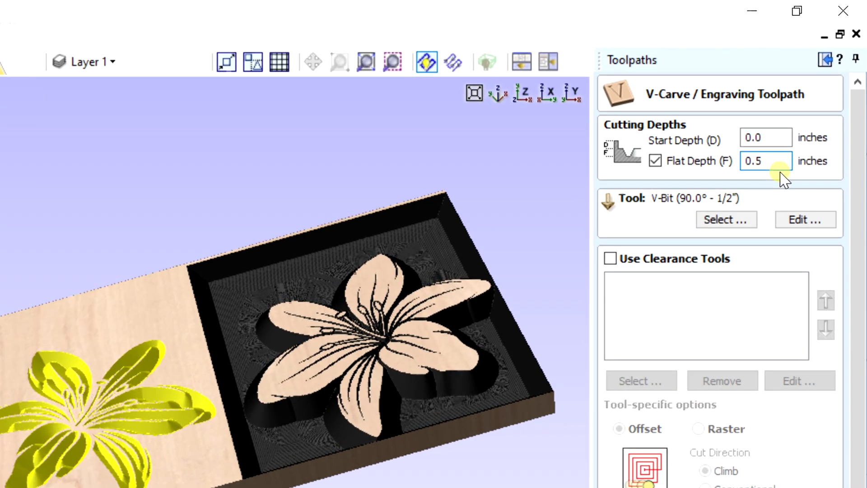
text(0)
scroll(664, 293, down, 1)
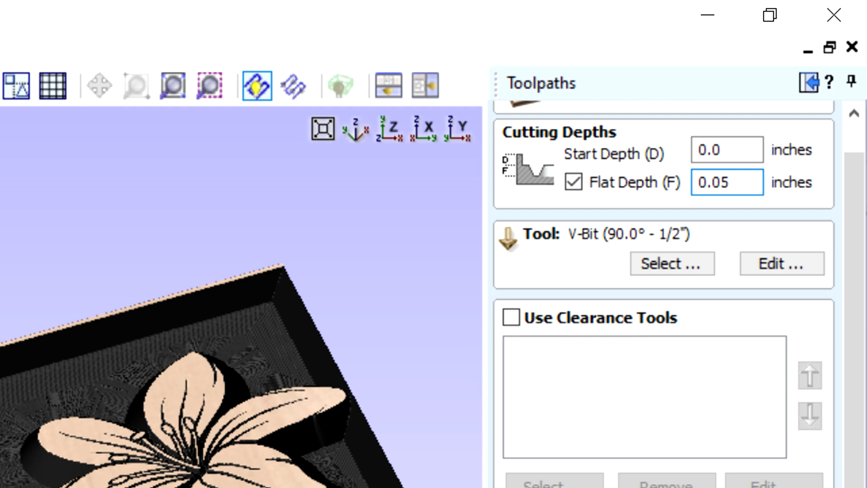
scroll(664, 293, down, 5)
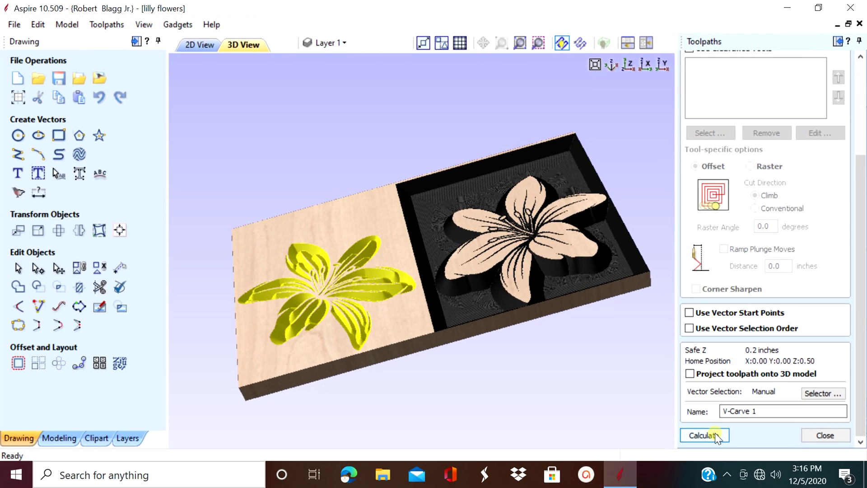
click(714, 432)
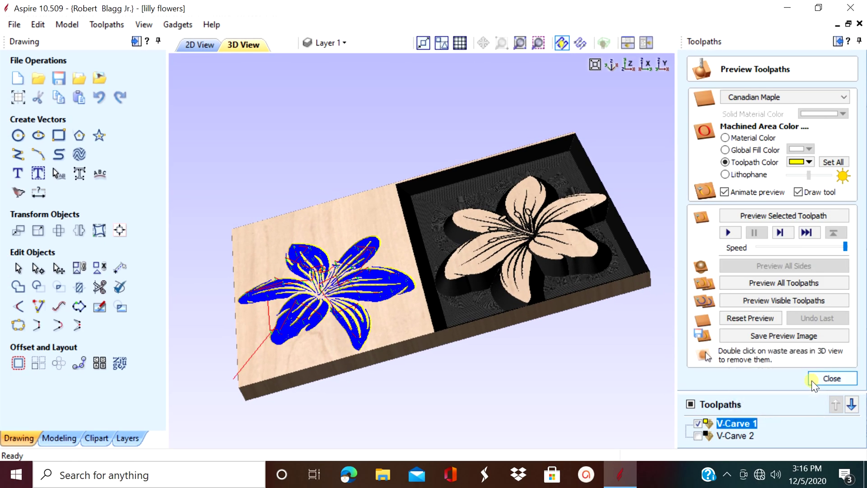
click(839, 378)
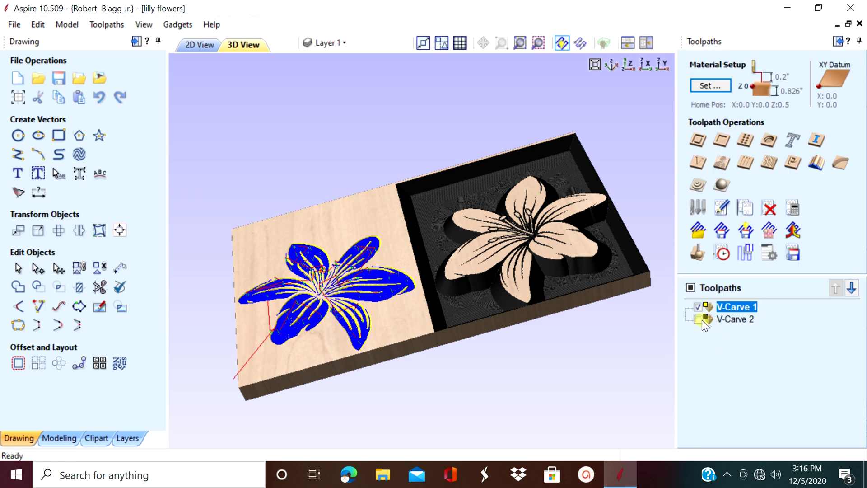
Change V-Carve 2's flat depth from 0.5 to 0.05 inches and recalculate it.
double_click(728, 318)
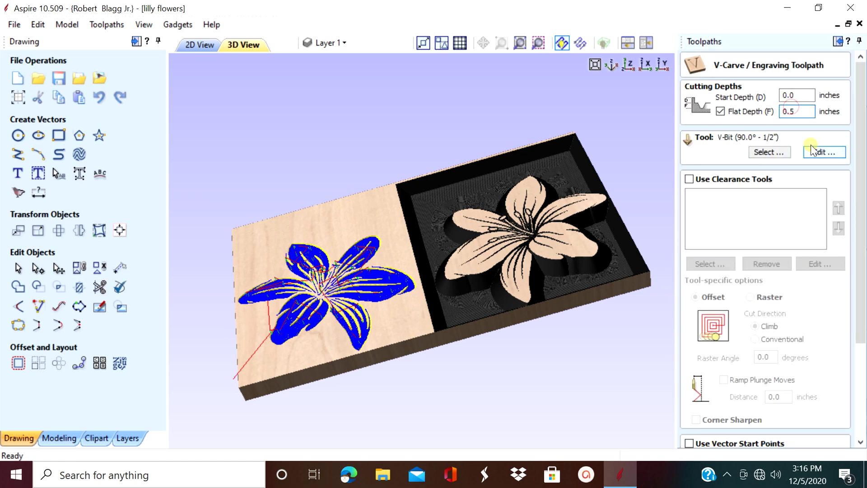
text(0)
scroll(752, 299, down, 1)
scroll(714, 411, down, 3)
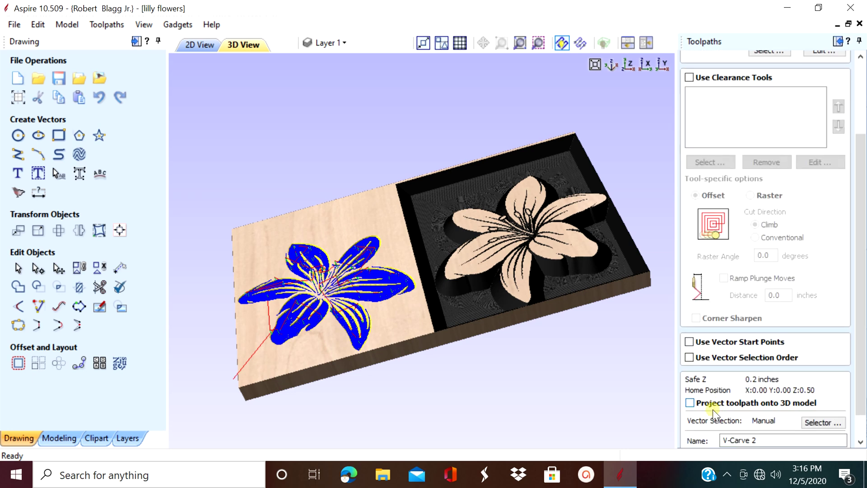
click(709, 434)
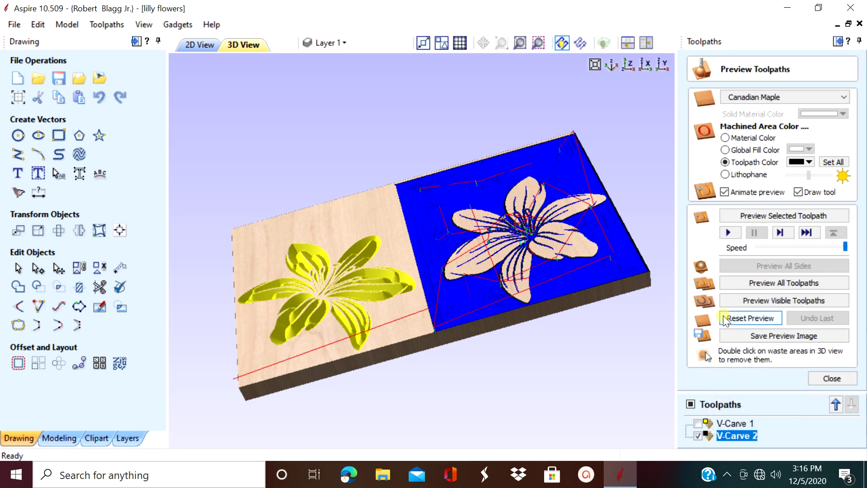
Reset the preview and simulate V-Carve 1 and V-Carve 2 together.
click(724, 316)
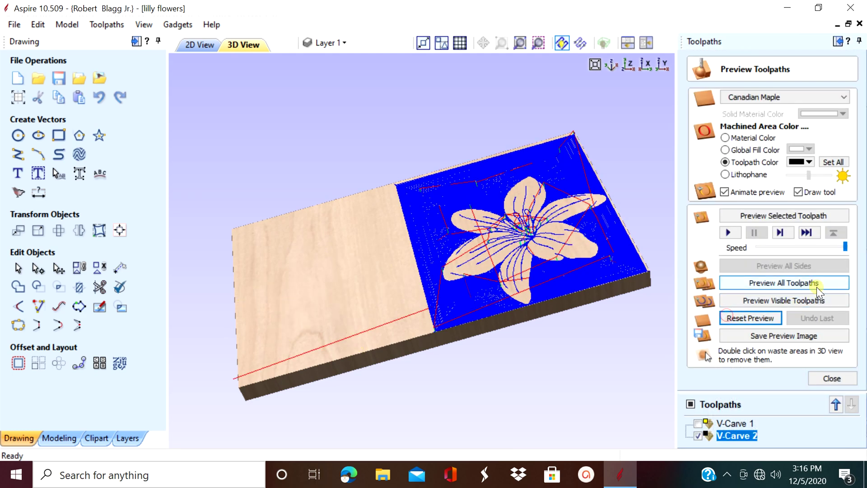
click(699, 423)
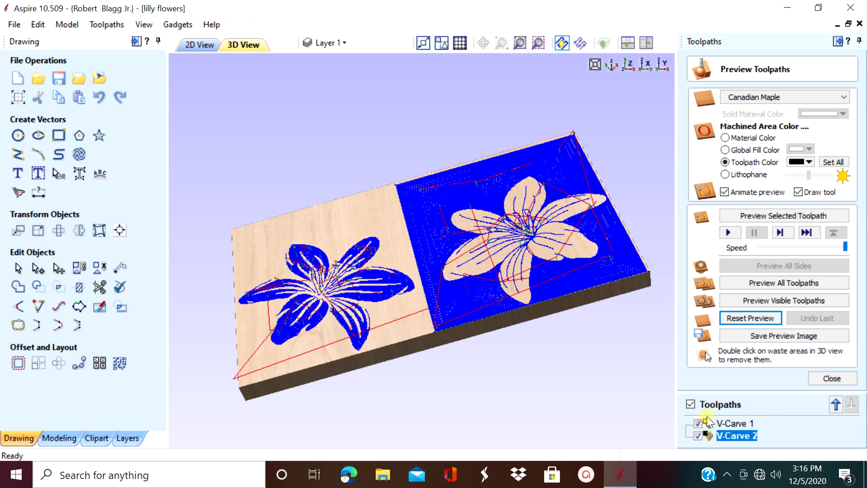
click(827, 280)
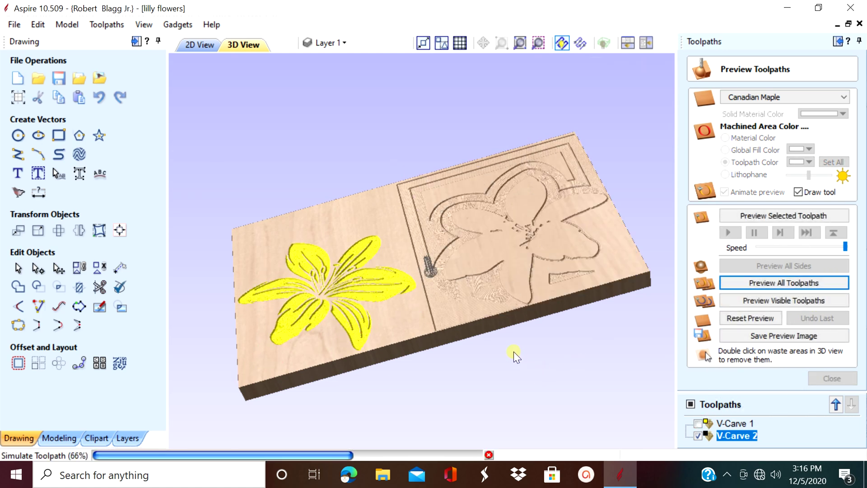
Orbit and zoom the 3D view to inspect the flat and pocketed lilies on the maple board.
drag(457, 310, 449, 335)
scroll(448, 335, up, 5)
scroll(449, 338, down, 3)
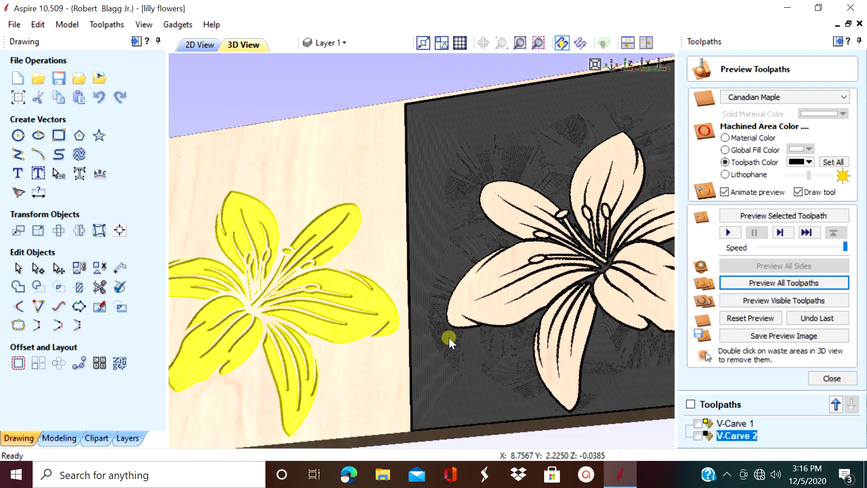
drag(415, 383, 374, 408)
scroll(321, 376, down, 5)
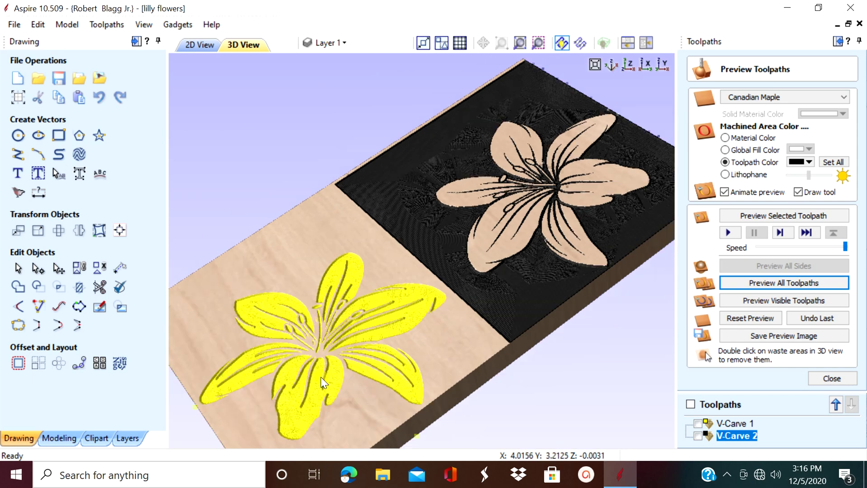
drag(264, 377, 405, 307)
scroll(405, 307, up, 4)
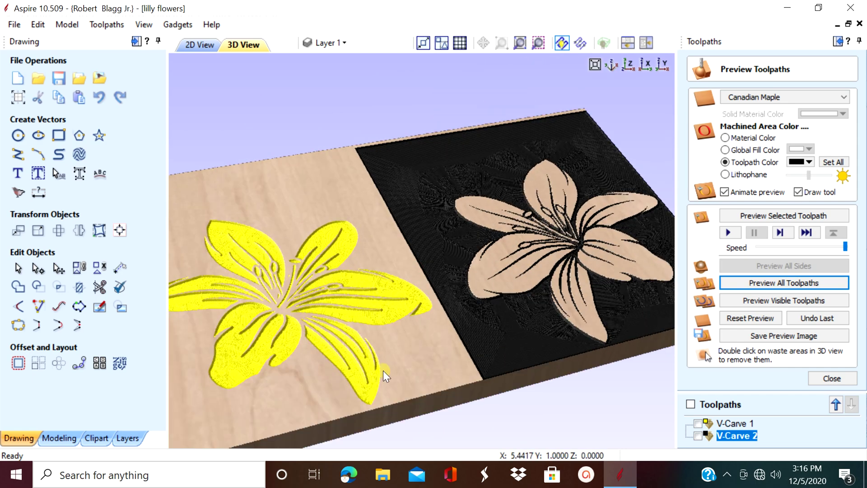
drag(385, 373, 341, 332)
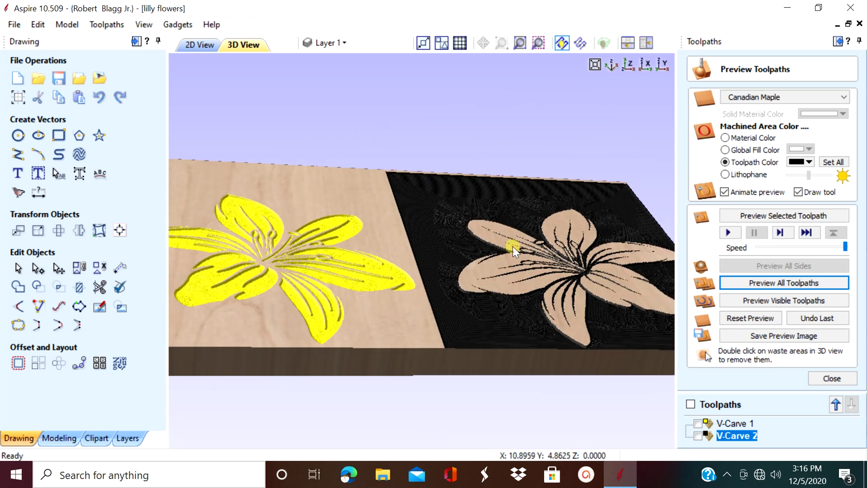
drag(502, 242, 442, 348)
drag(601, 372, 532, 301)
scroll(527, 290, down, 5)
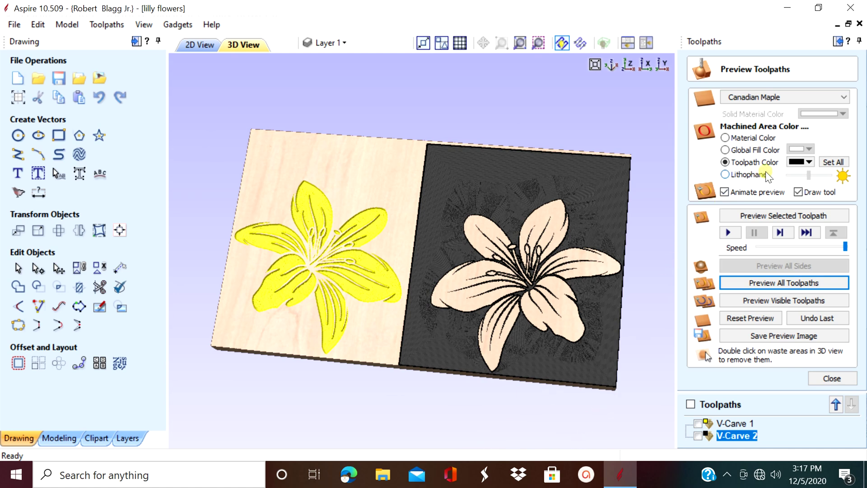
Set the preview Toolpath Color to yellow for both lilies and close the preview.
click(803, 161)
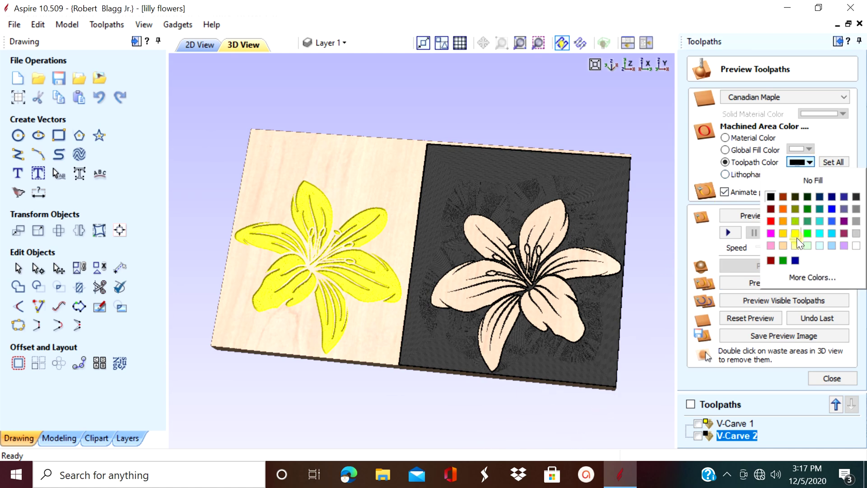
click(798, 231)
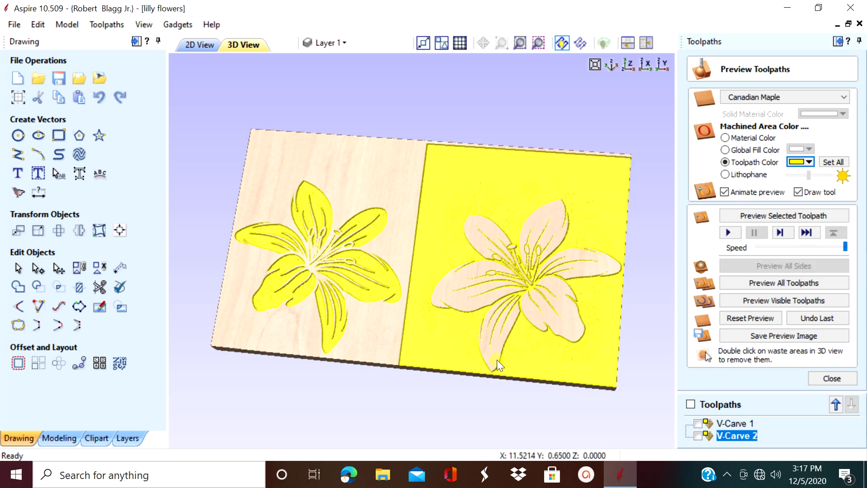
drag(486, 352, 466, 446)
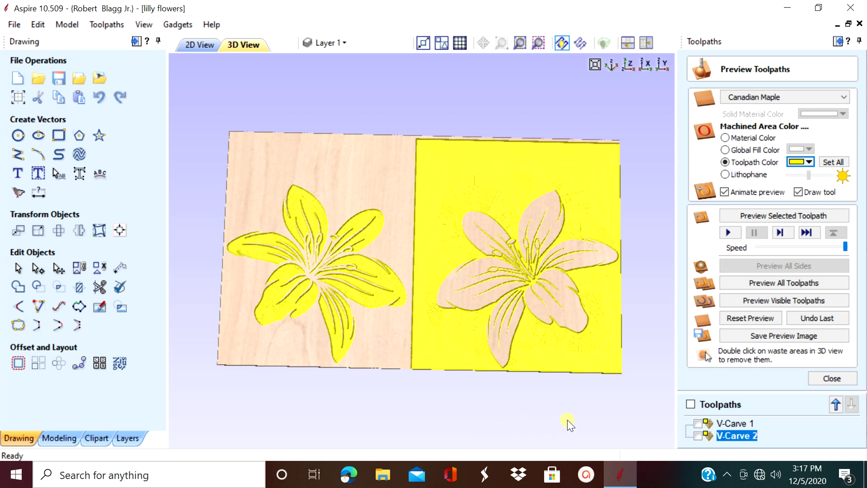
click(844, 379)
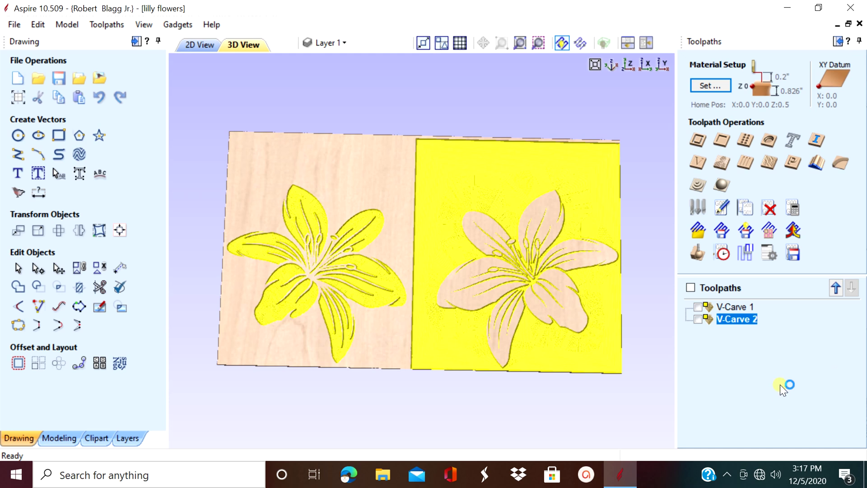
Enable clearance tools on V-Carve 2 and pick the End Mill (1/4") from Imperial Tools.
double_click(727, 319)
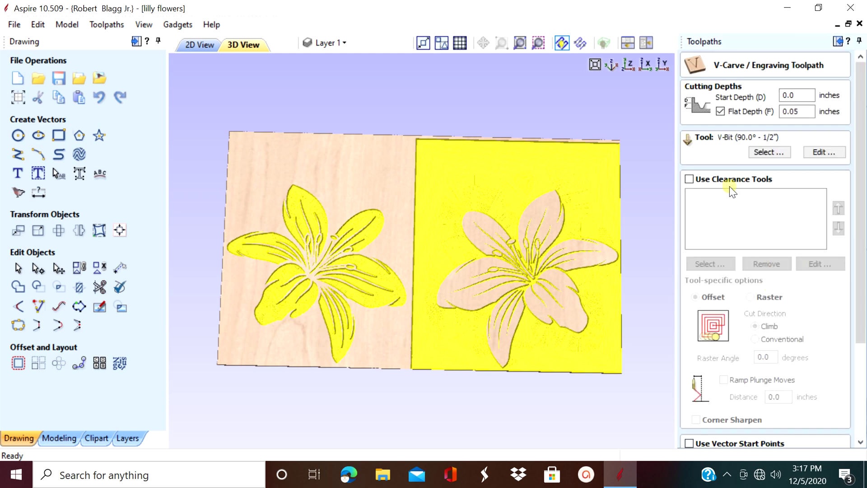
click(689, 179)
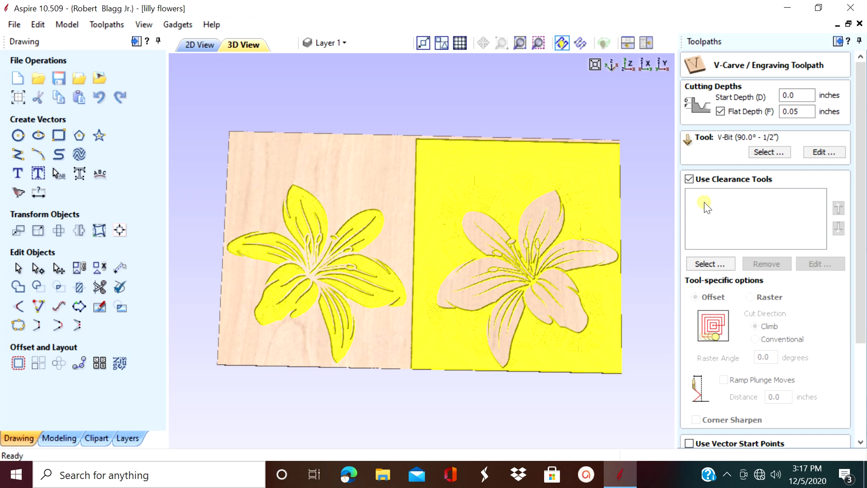
click(714, 264)
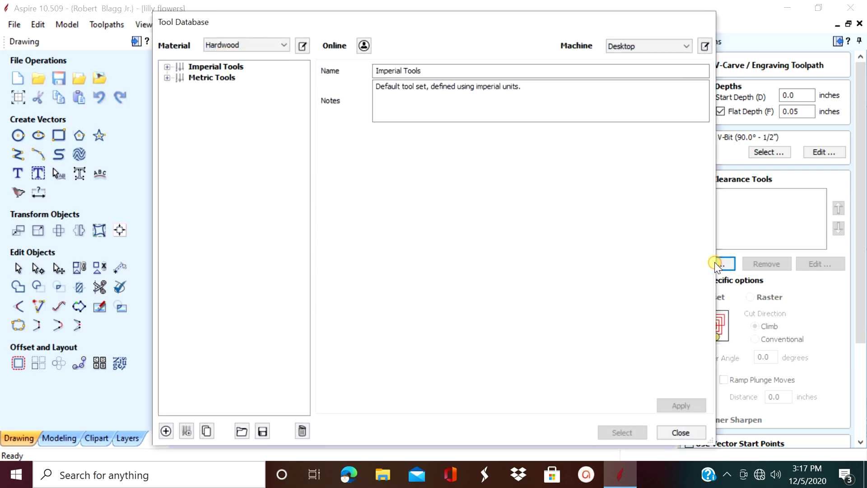
click(168, 67)
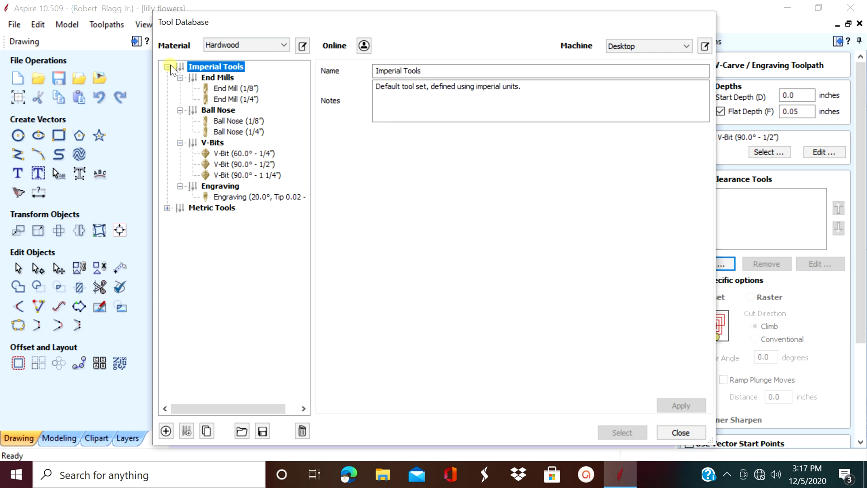
click(228, 98)
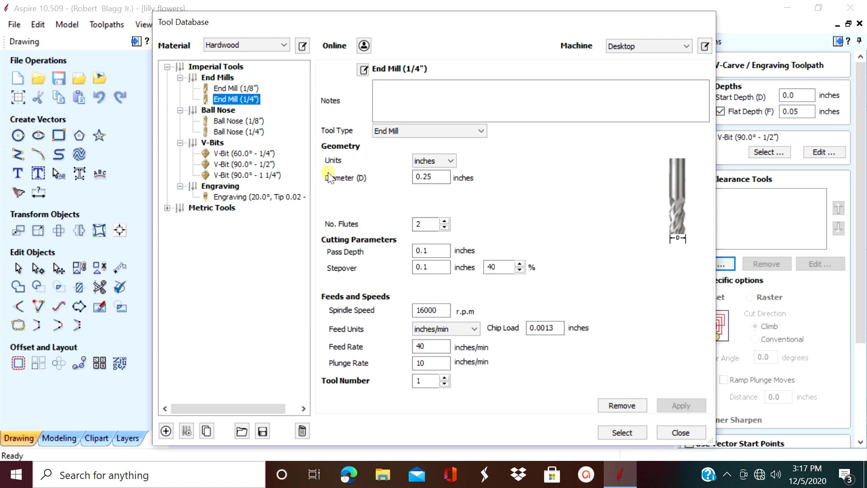
Set the 1/4" end mill's plunge rate to 25 and feed rate to 50 in/min, and save.
double_click(435, 361)
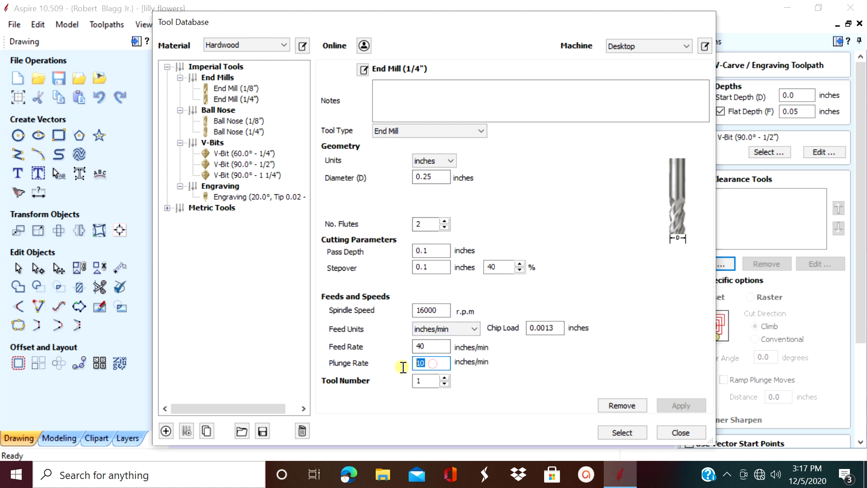
text(25)
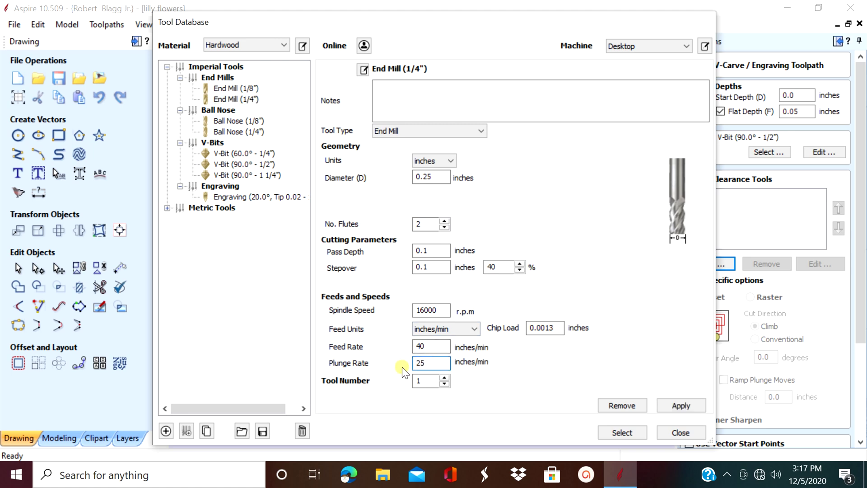
double_click(422, 346)
text(59)
click(687, 405)
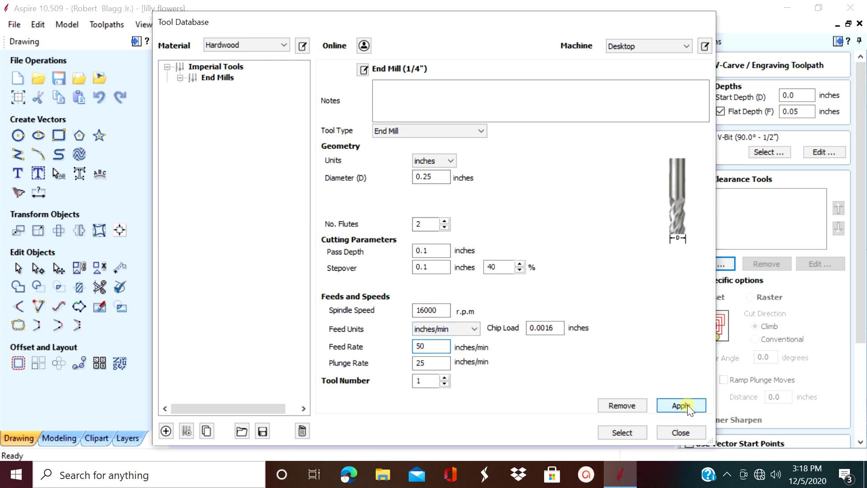
Use the 1/4" end mill as the clearance tool with raster clearance passes.
click(640, 434)
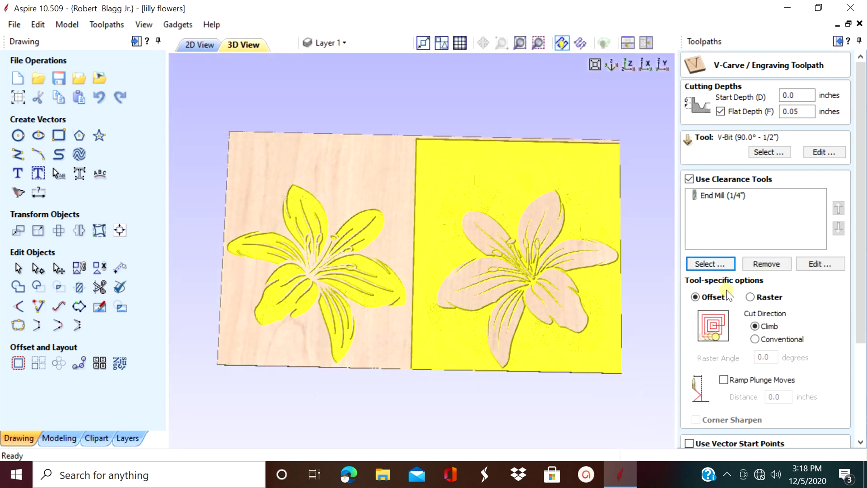
scroll(767, 291, down, 1)
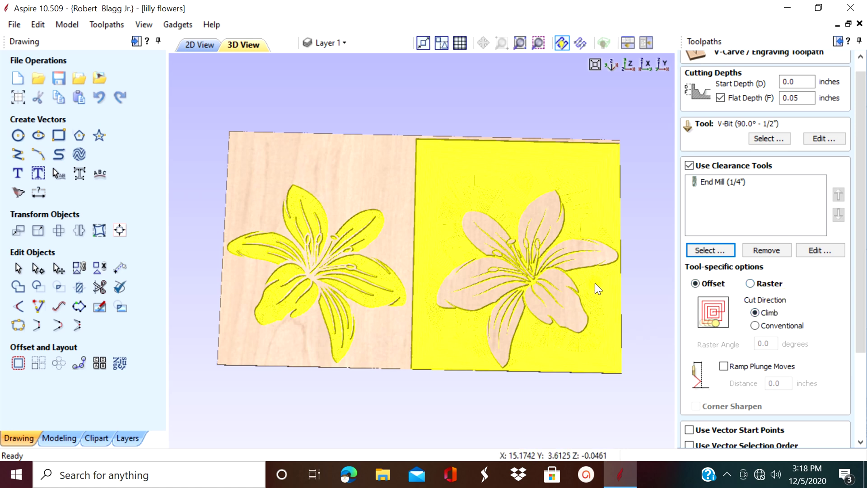
scroll(594, 282, up, 4)
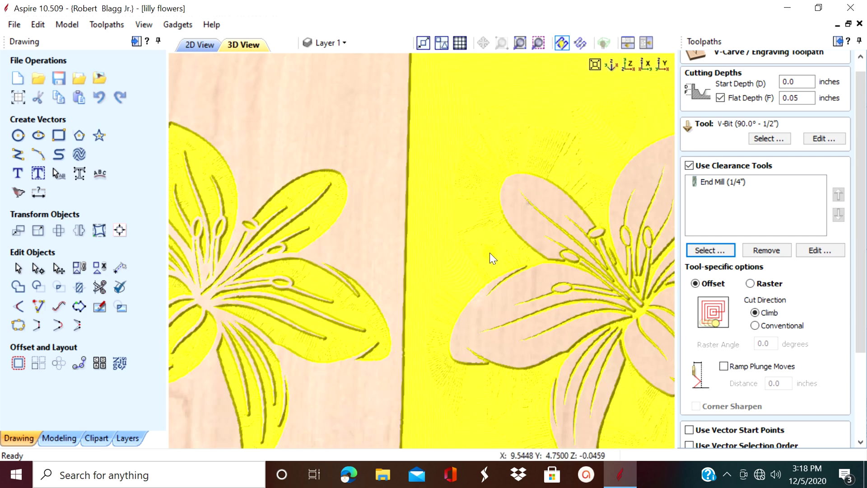
scroll(490, 253, down, 4)
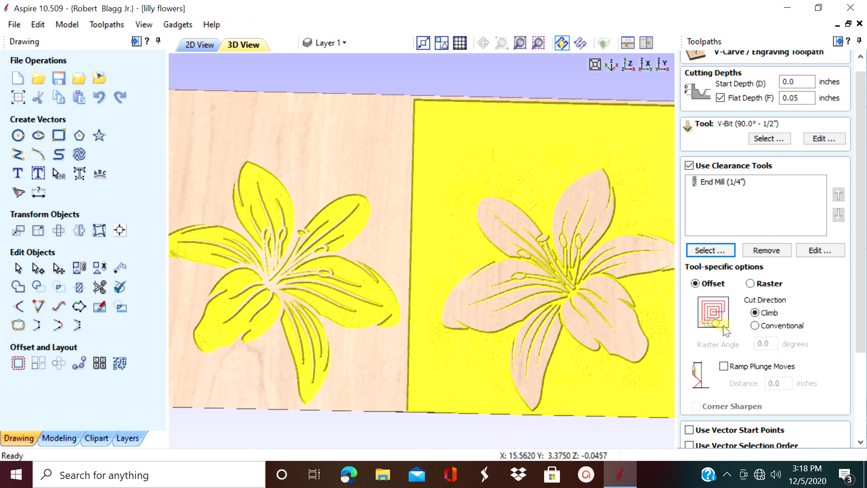
click(748, 283)
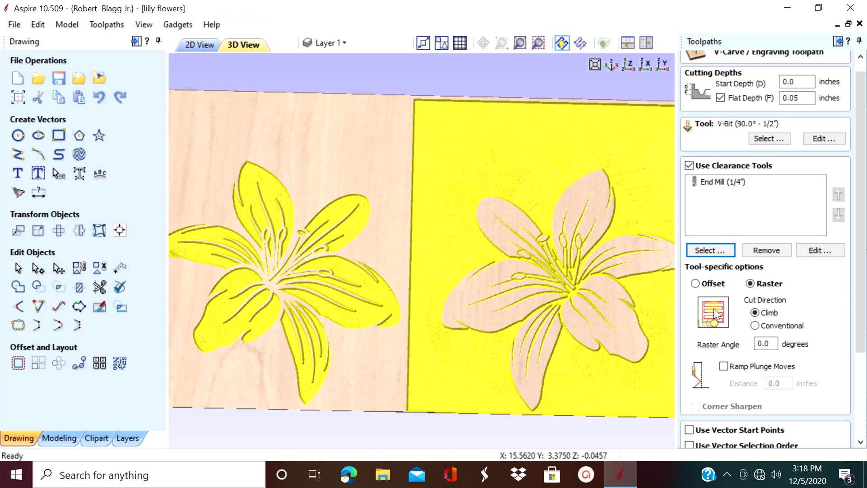
scroll(728, 324, down, 1)
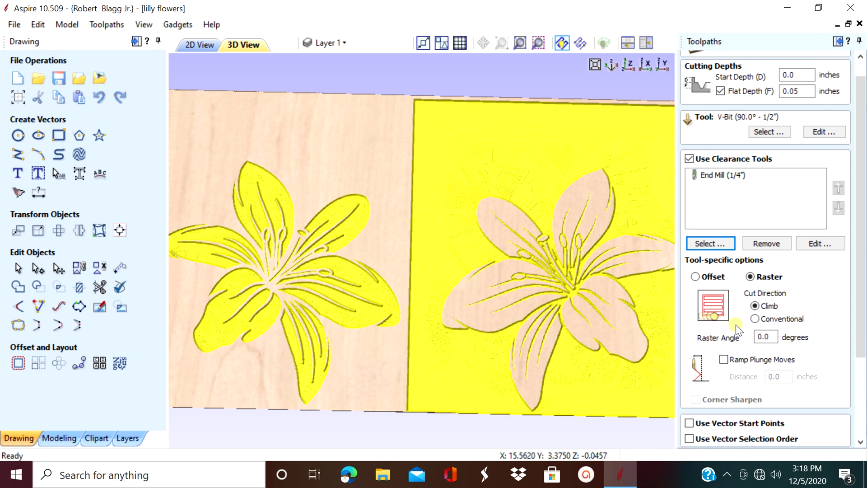
click(774, 337)
Turn on ramped plunge moves with a 0.25-inch distance and calculate V-Carve 2.
scroll(772, 352, down, 1)
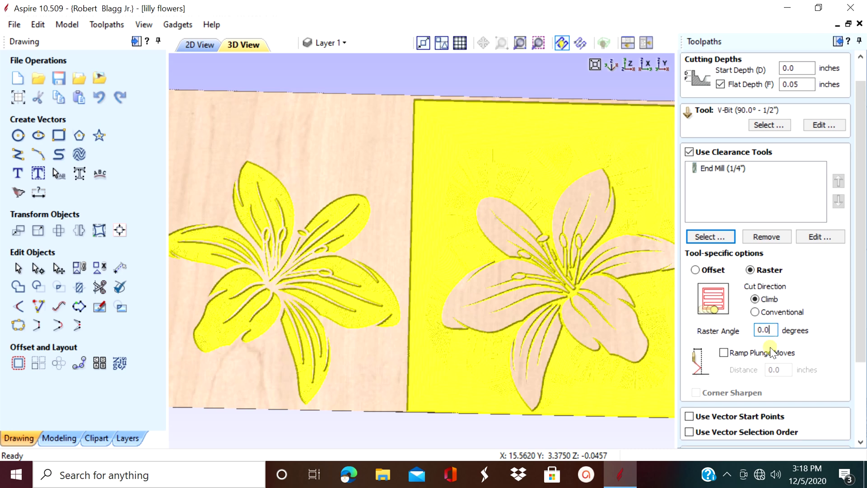
click(724, 353)
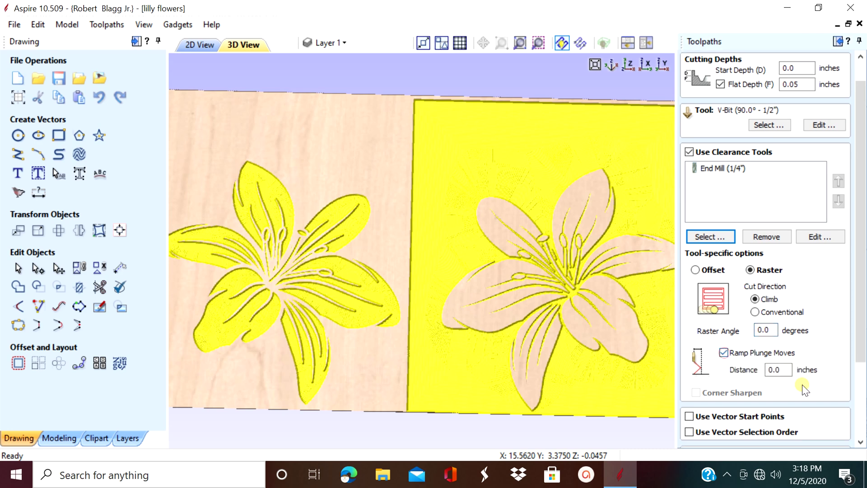
click(782, 369)
scroll(772, 372, down, 1)
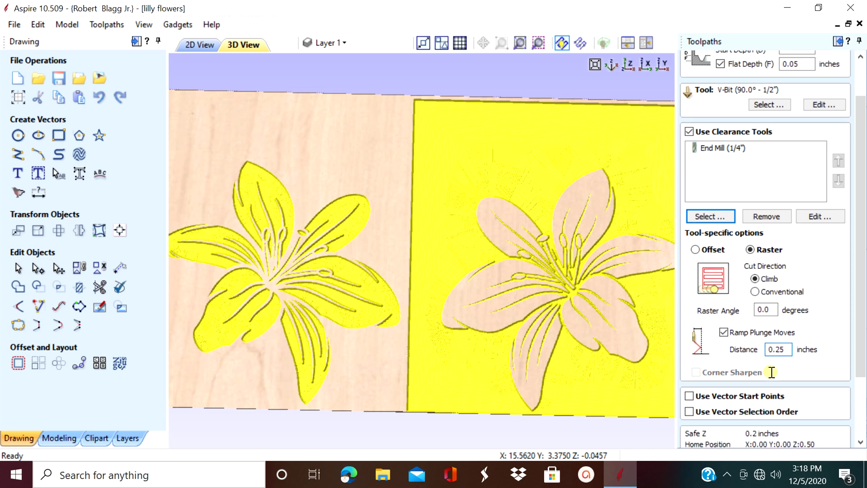
scroll(771, 370, down, 4)
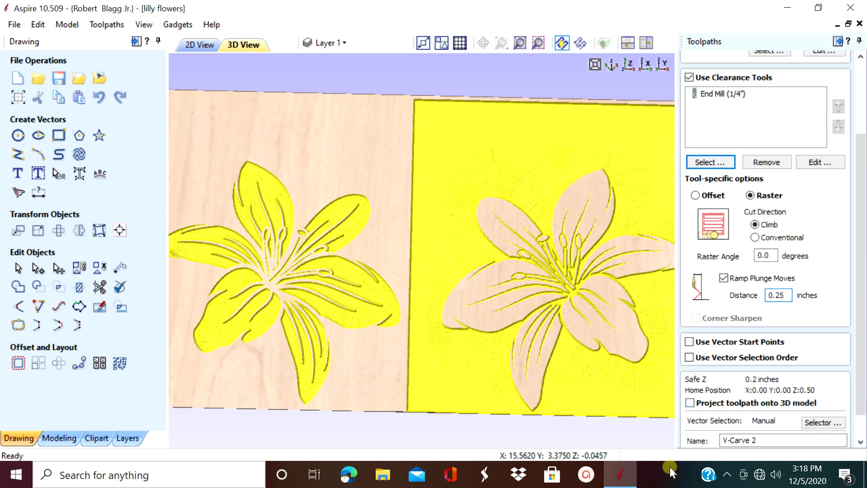
click(713, 433)
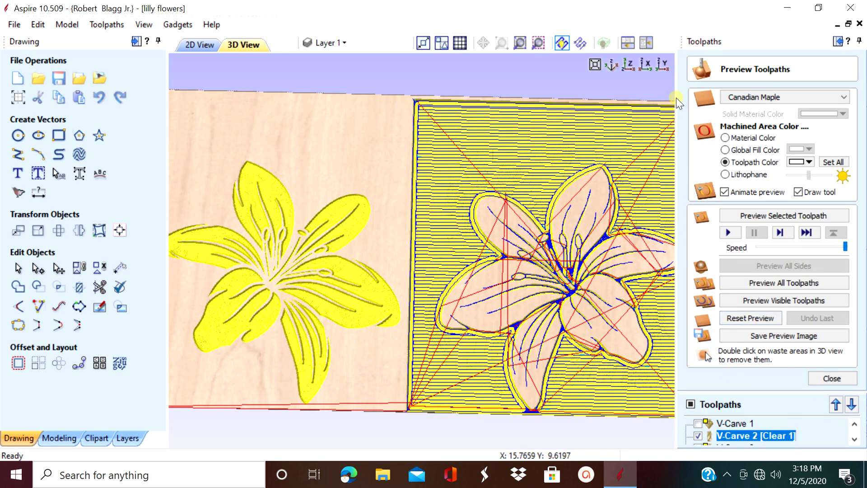
Widen the 3D view and simulate the visible toolpaths.
click(859, 41)
mouse_move(861, 45)
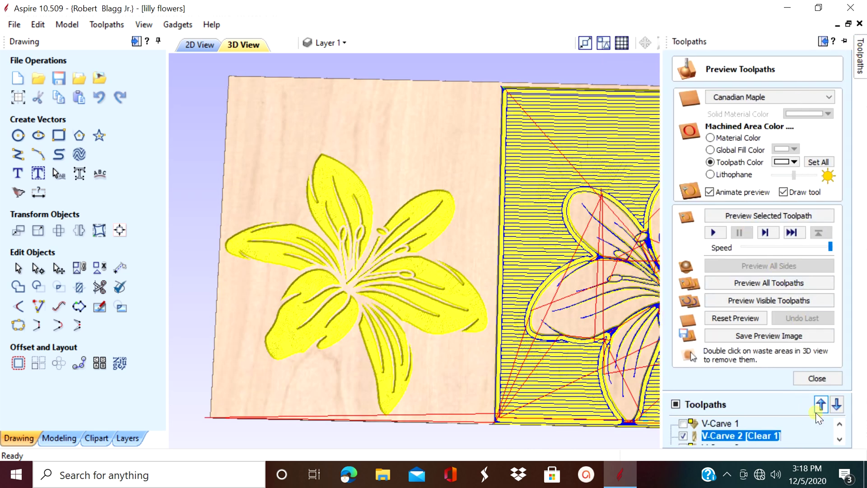
click(840, 439)
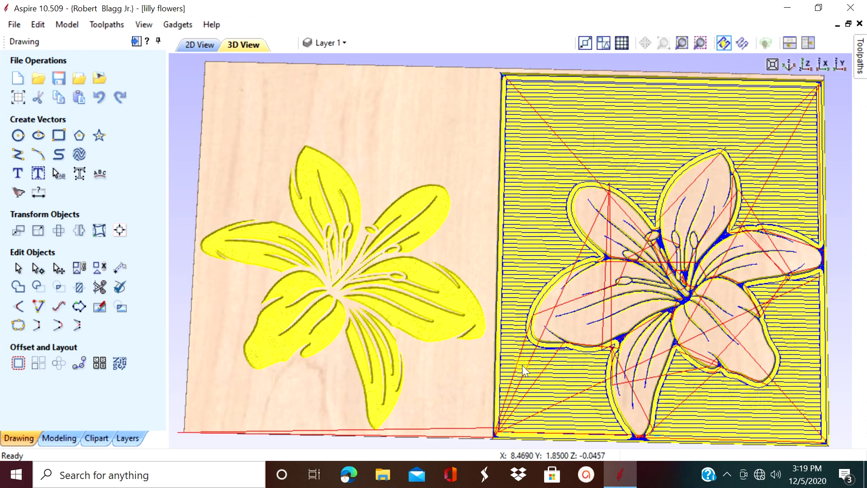
mouse_move(860, 55)
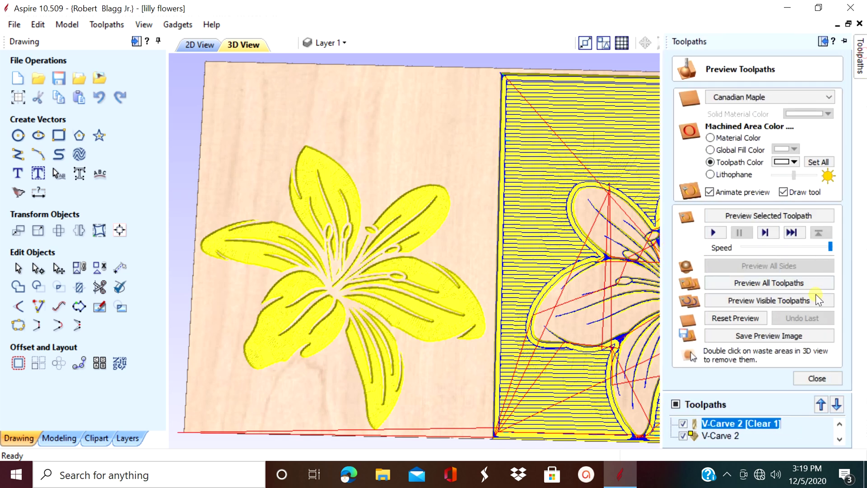
click(792, 297)
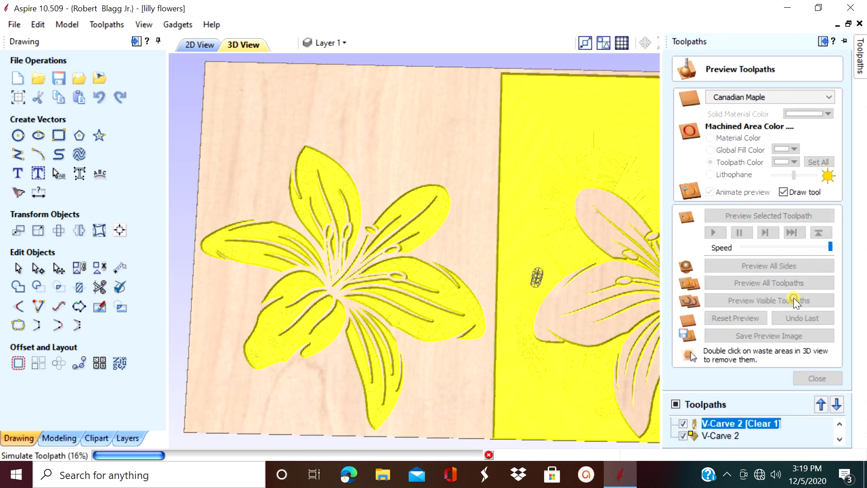
scroll(656, 363, down, 4)
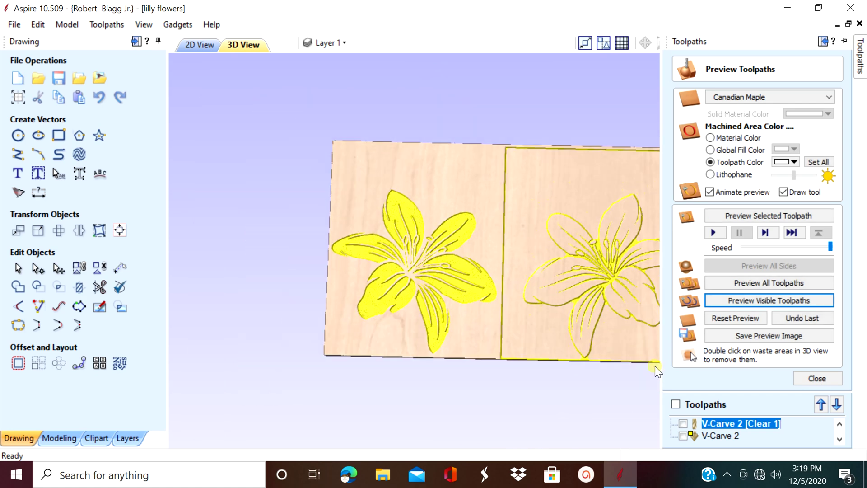
Colour the machined areas yellow in the preview.
mouse_move(860, 55)
click(788, 162)
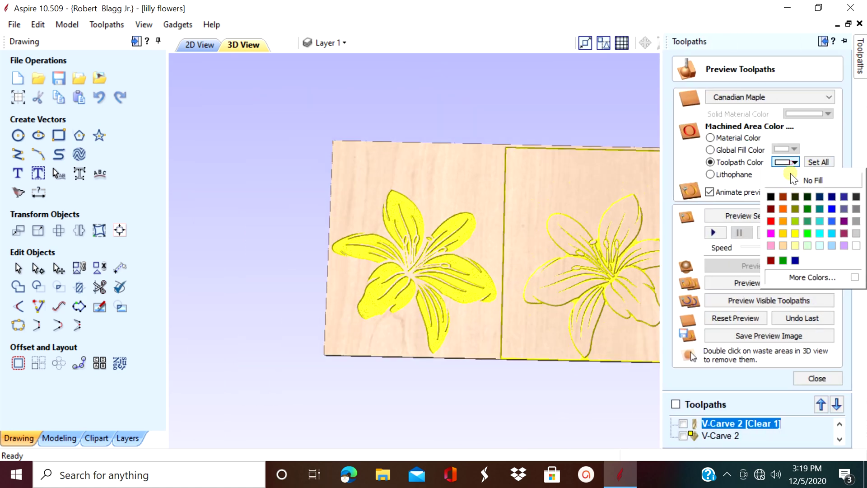
click(794, 229)
scroll(598, 271, up, 3)
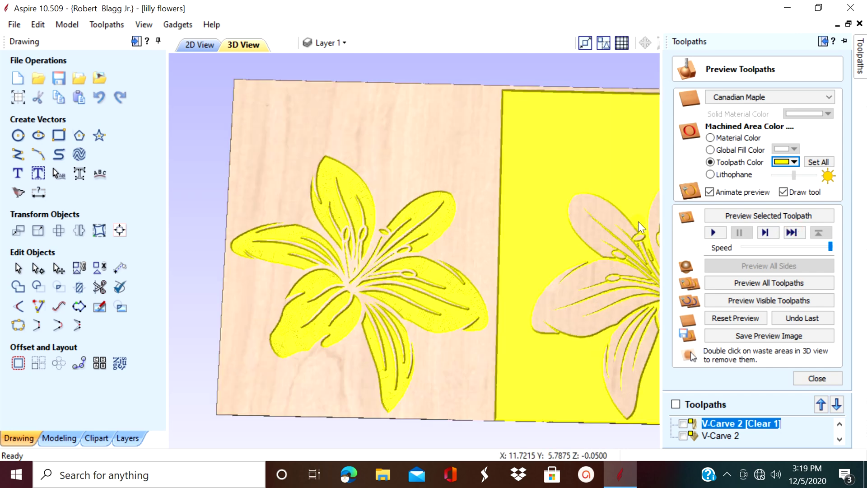
Close the preview, dock the Toolpaths panel and reopen the V-Carve 2 settings.
click(803, 372)
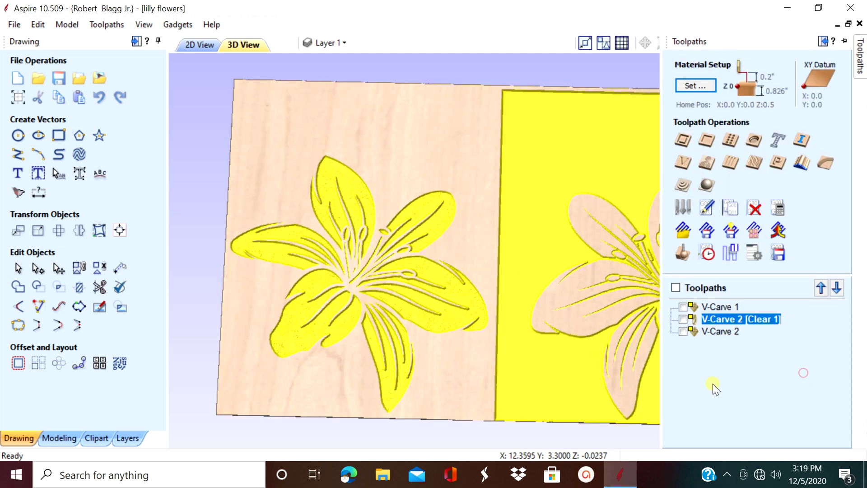
click(844, 41)
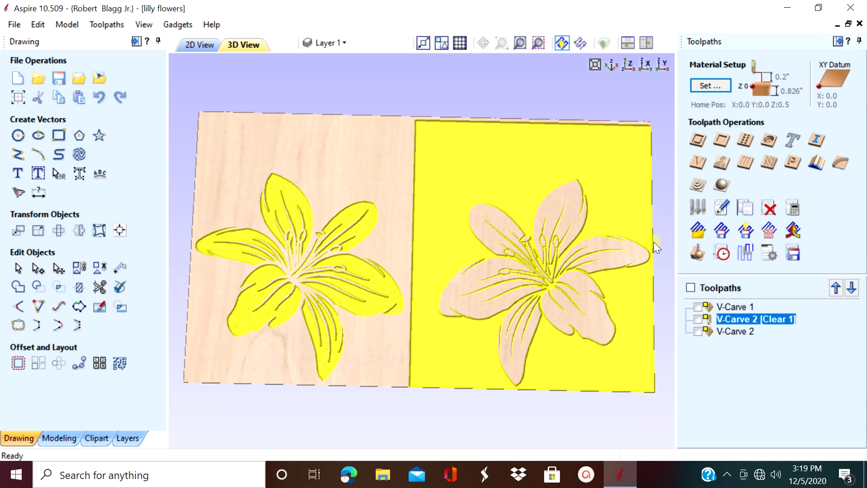
scroll(571, 336, up, 3)
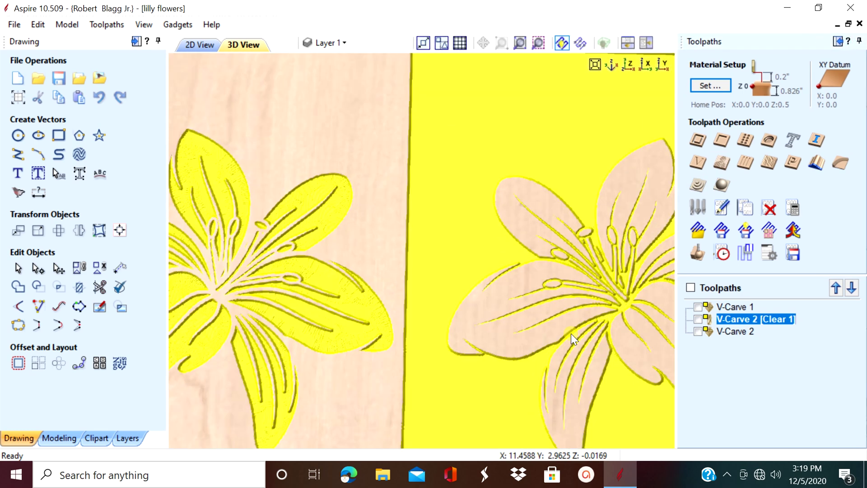
scroll(569, 329, down, 3)
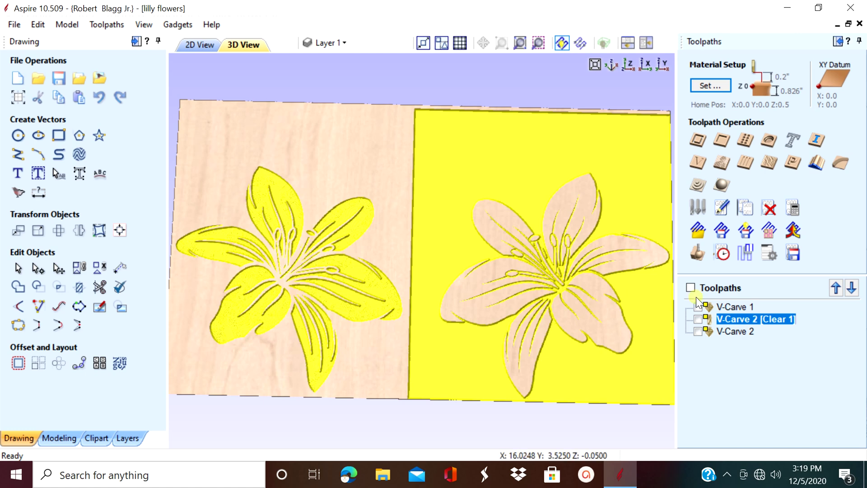
double_click(730, 330)
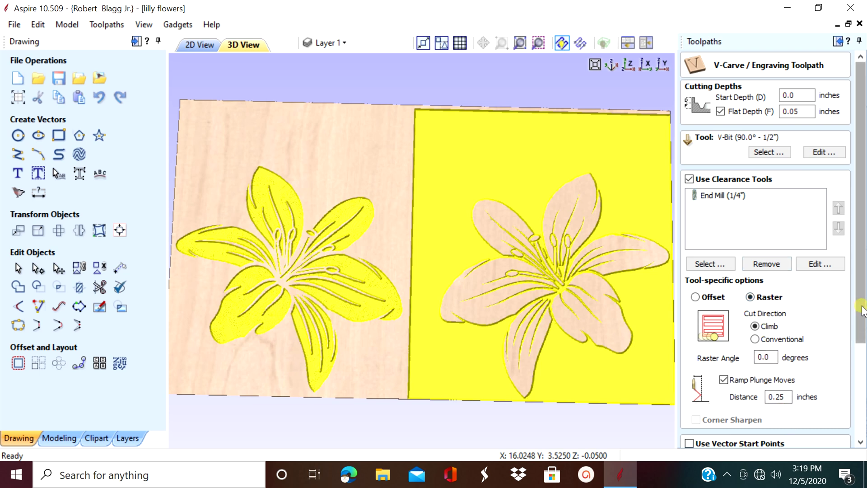
drag(862, 310, 859, 415)
Recalculate V-Carve 2, reset the preview and make V-Carve 2 [Clear 1] visible.
click(825, 435)
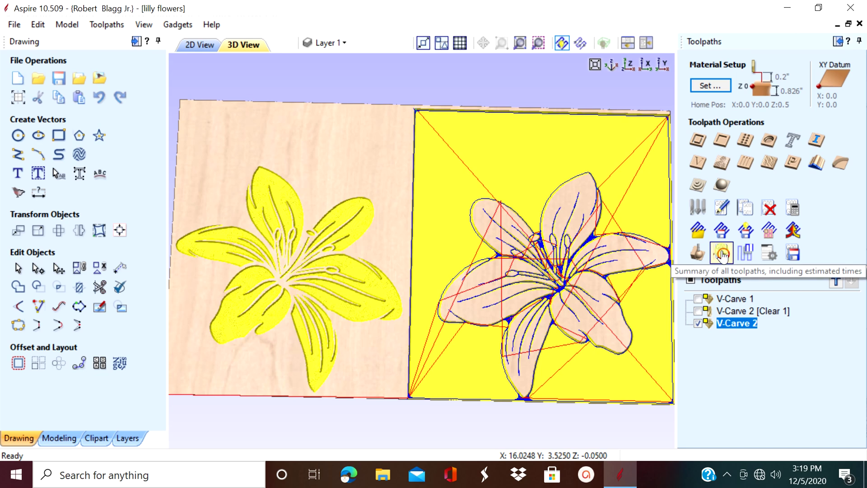
click(699, 253)
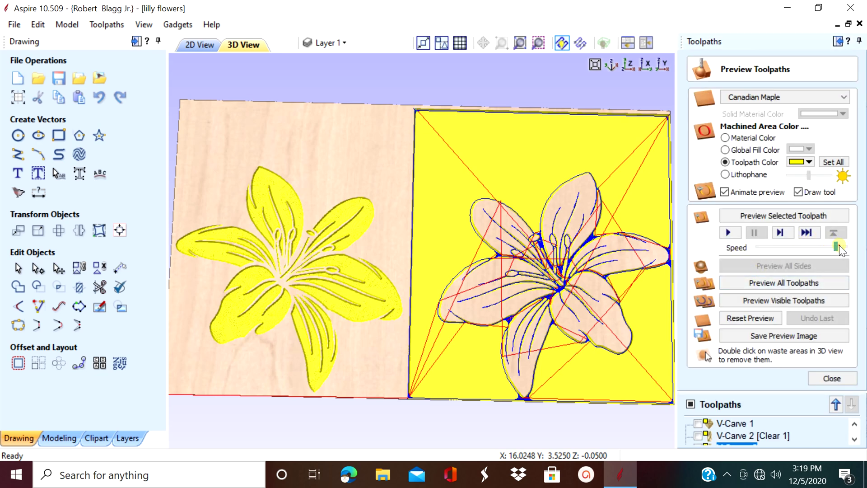
click(754, 318)
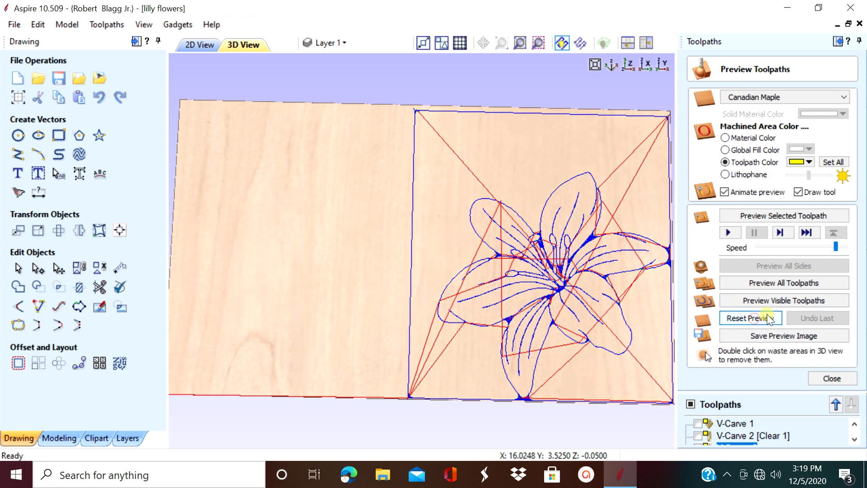
click(731, 443)
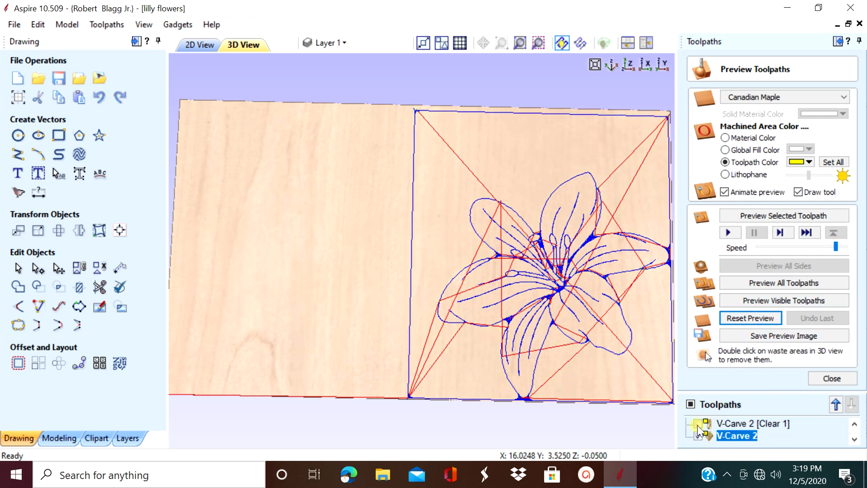
click(697, 423)
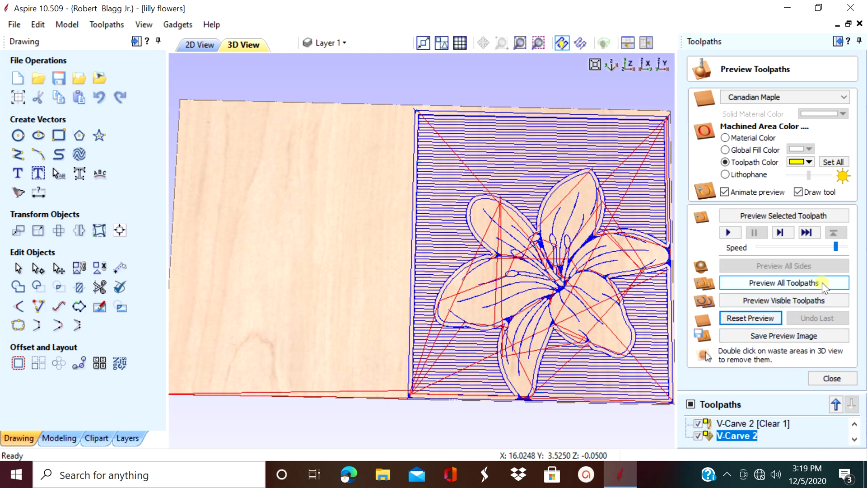
Simulate the visible toolpaths at maximum speed and close the preview.
click(824, 299)
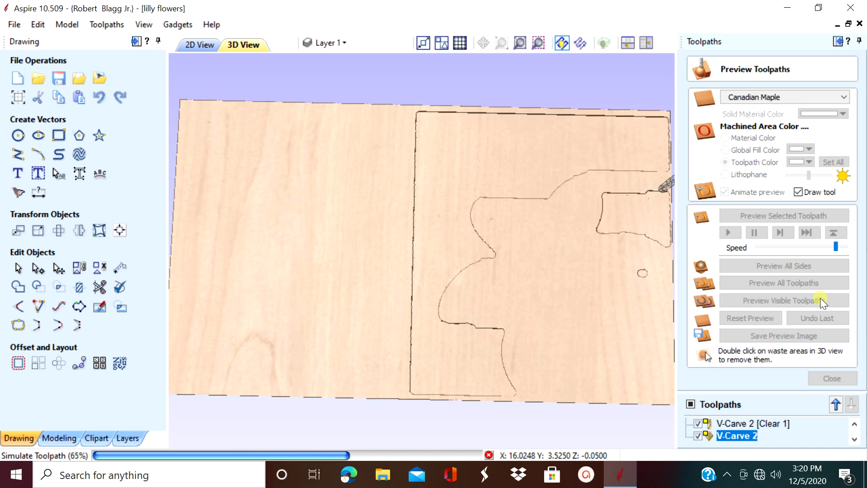
click(833, 249)
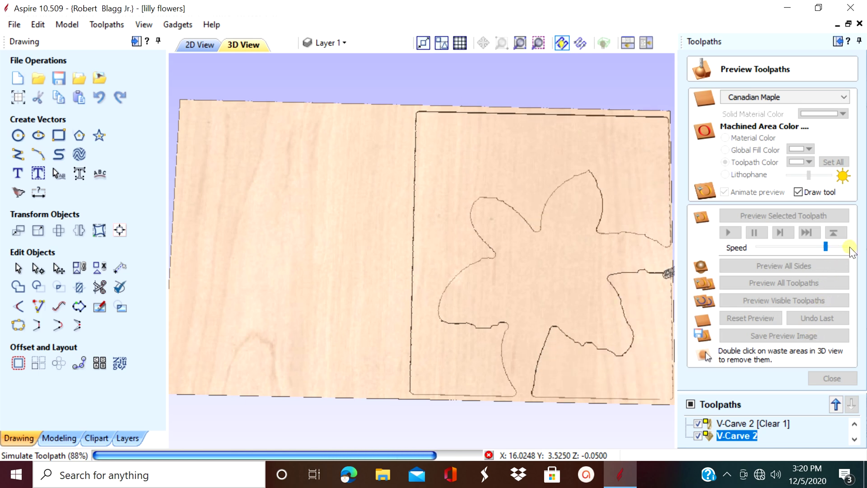
click(846, 246)
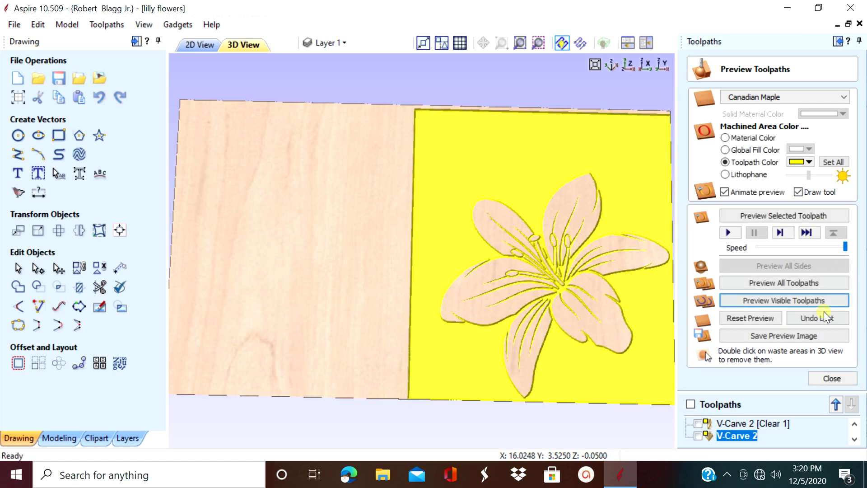
click(822, 376)
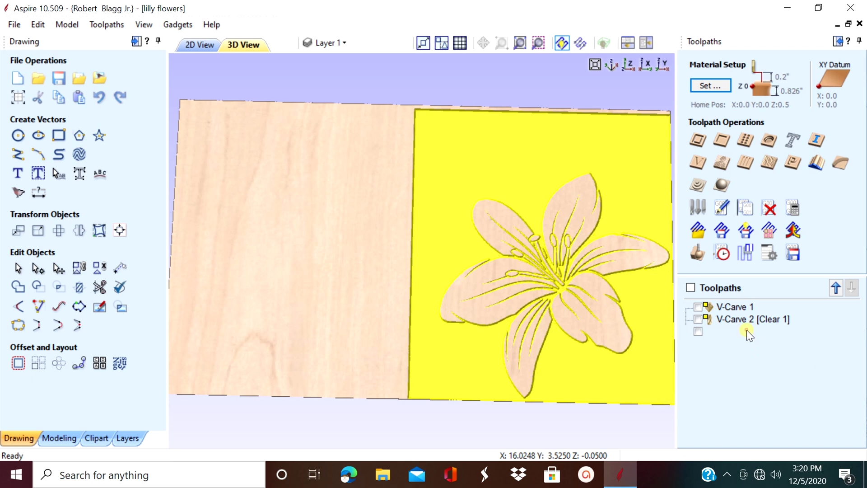
Set V-Carve 2's raster angle to 90 degrees, recalculate, and reset the preview to bare wood.
double_click(746, 331)
scroll(806, 363, down, 1)
scroll(806, 364, down, 2)
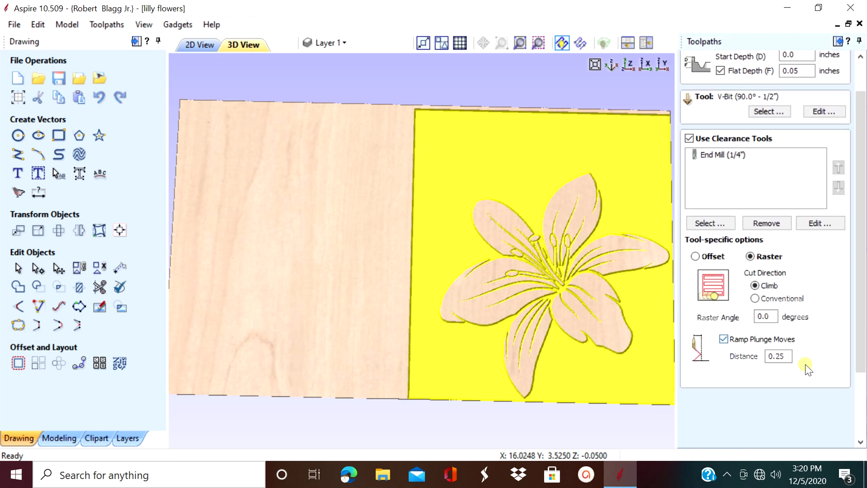
scroll(806, 363, down, 3)
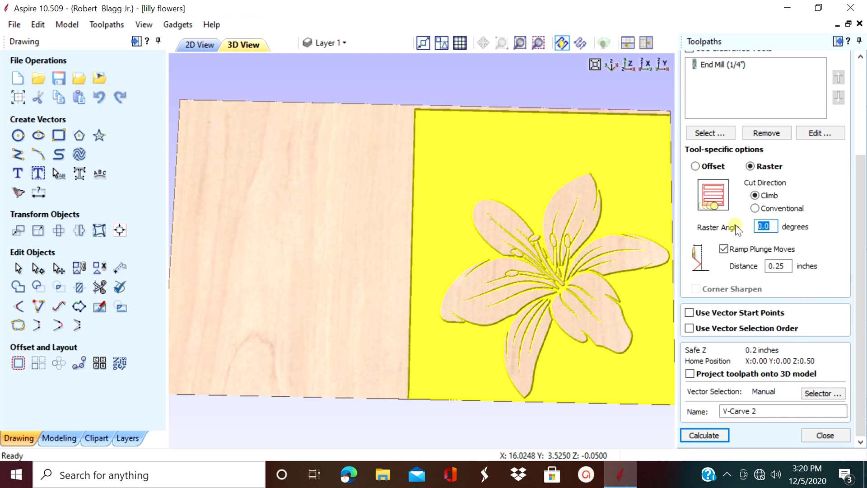
text(90)
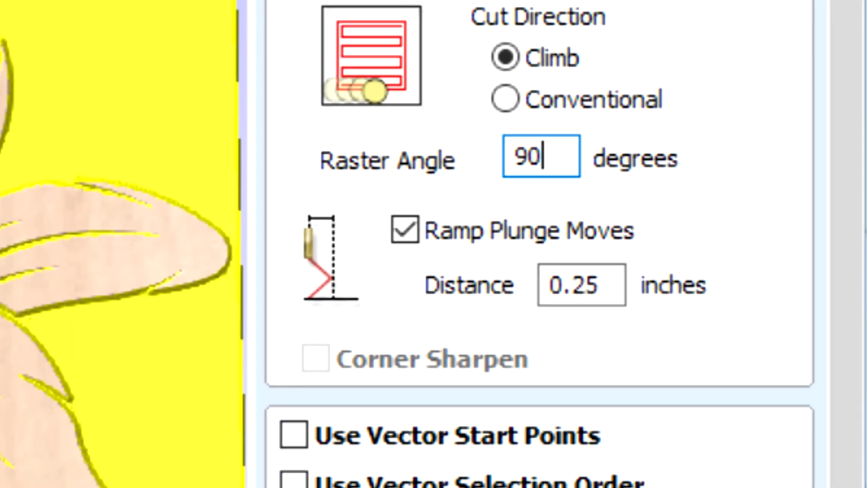
key(Tab)
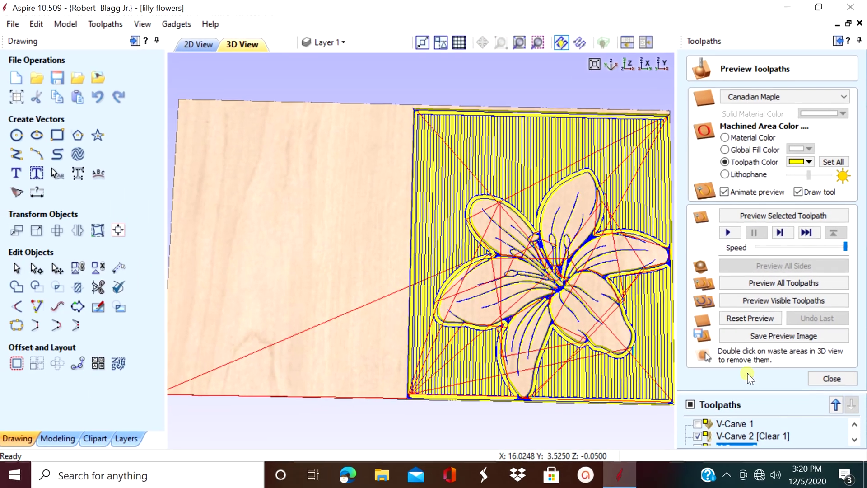
click(751, 318)
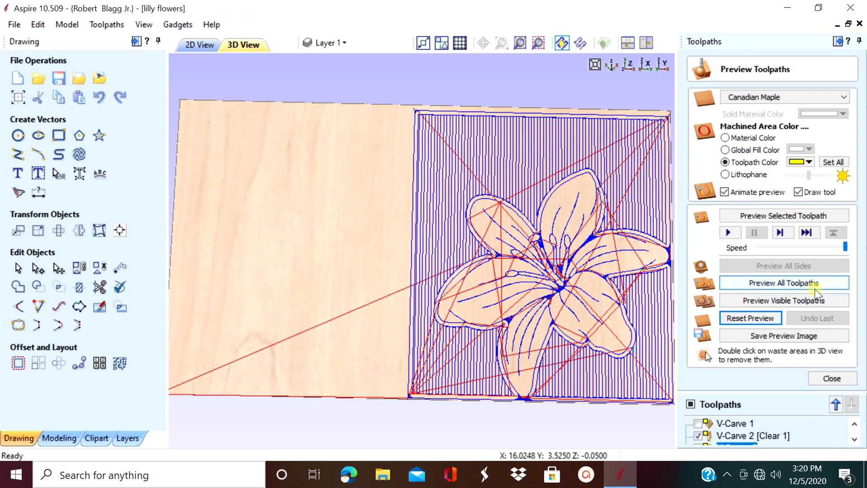
Reset the preview, make only V-Carve 2 [Clear 1] and V-Carve 2 visible, and simulate them.
click(827, 282)
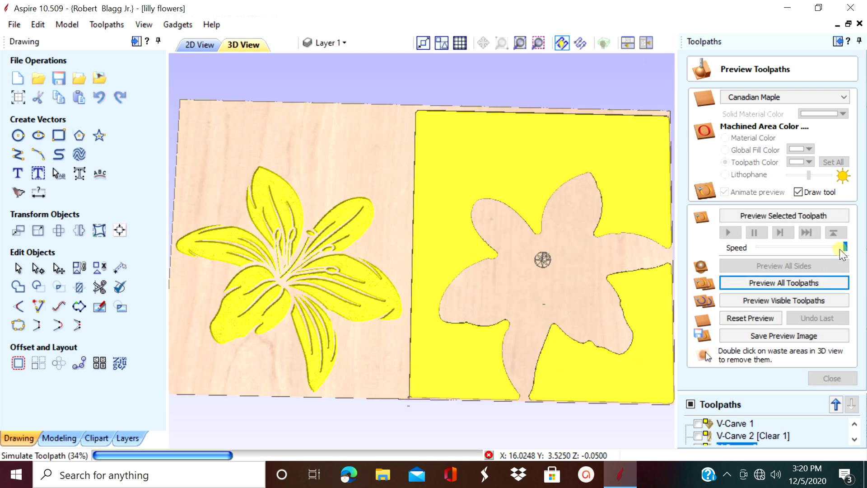
click(807, 299)
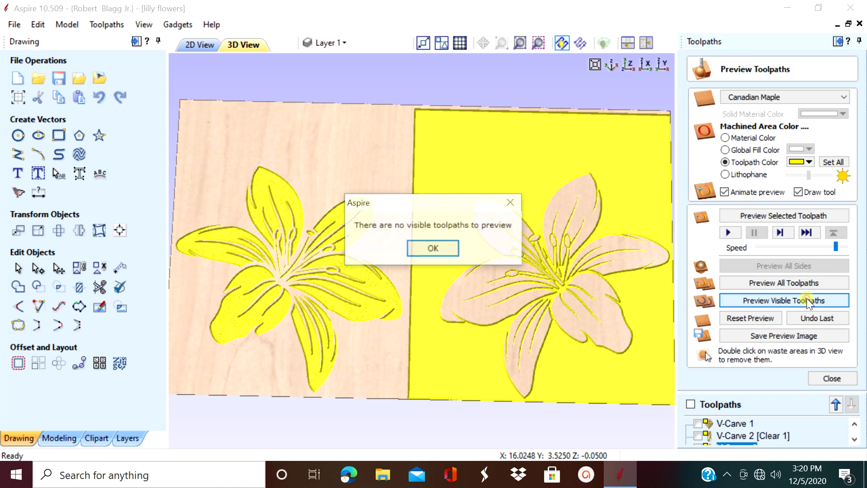
click(453, 249)
click(745, 316)
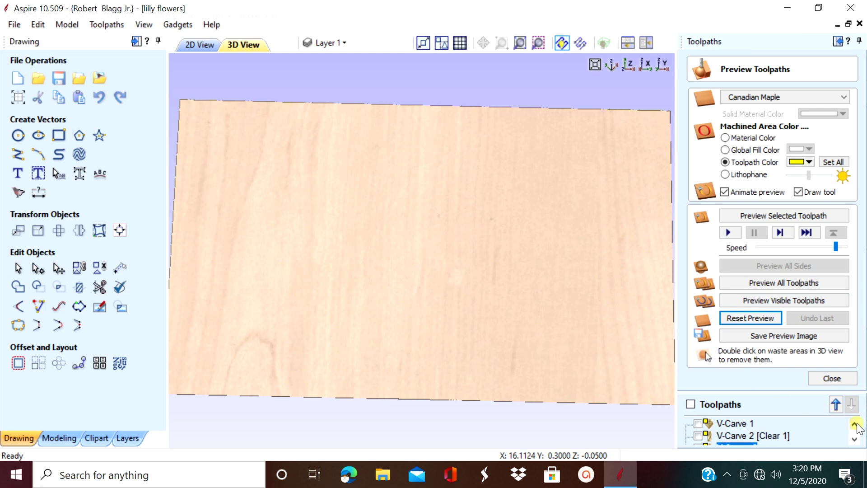
click(851, 439)
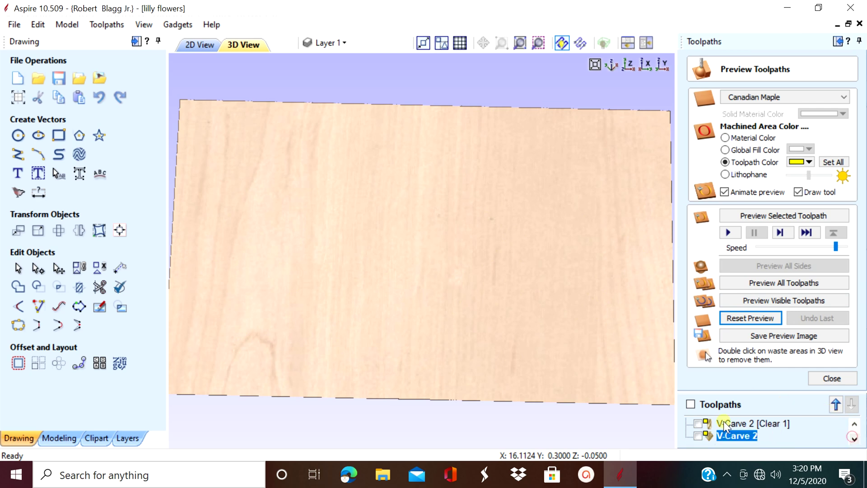
click(696, 423)
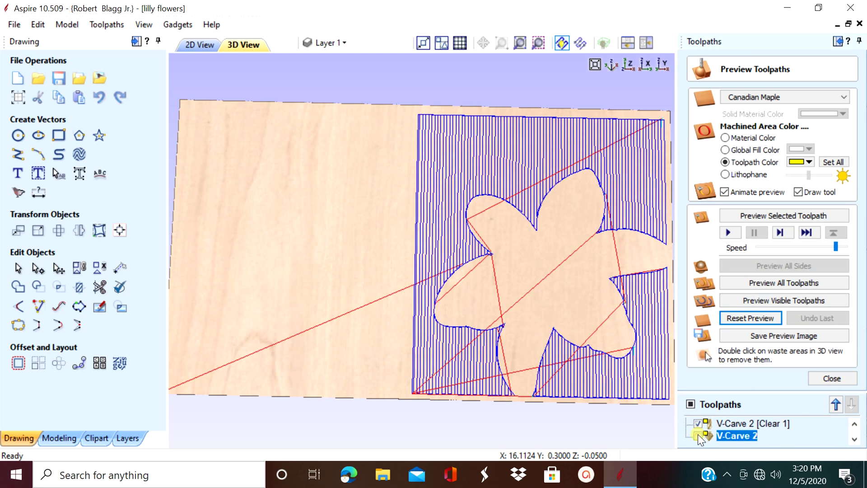
click(697, 435)
click(795, 300)
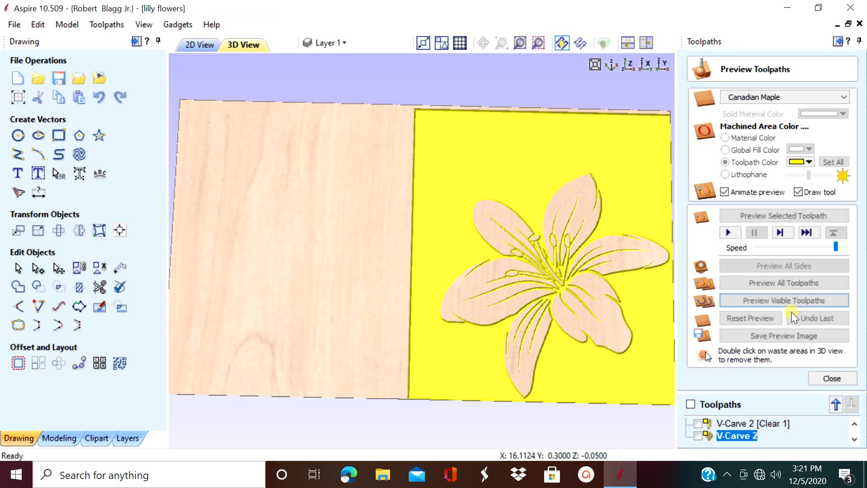
Change V-Carve 2's raster angle from 90 to 0.0, recalculate, and reset the preview.
click(836, 375)
double_click(749, 333)
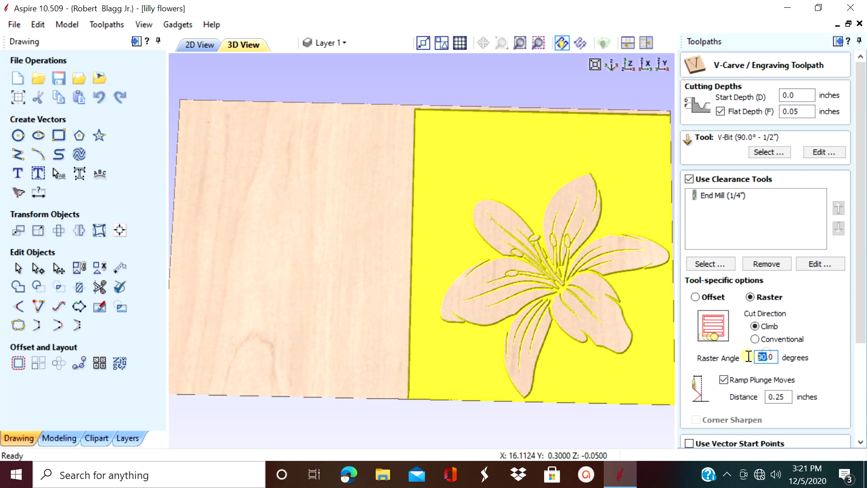
key(BackSpace)
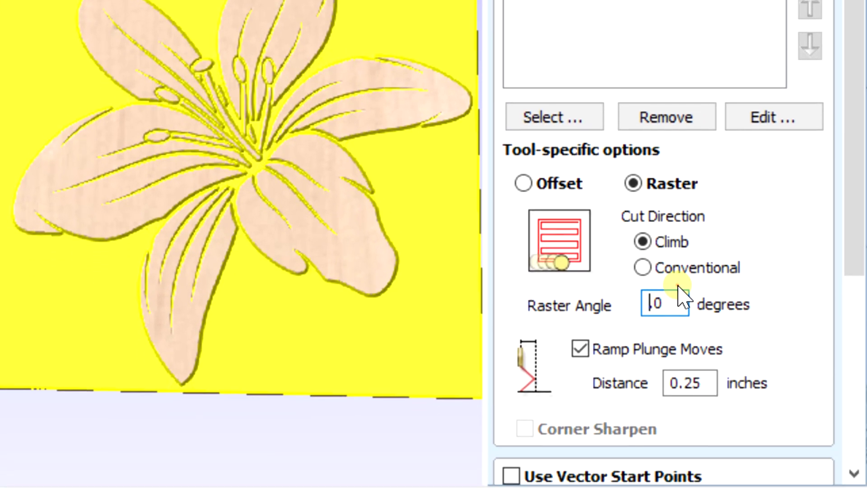
drag(669, 305, 628, 293)
key(BackSpace)
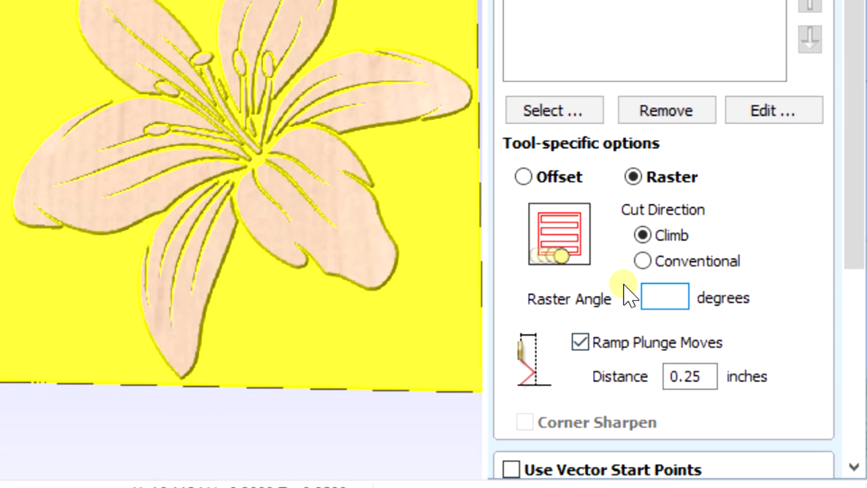
scroll(712, 430, down, 8)
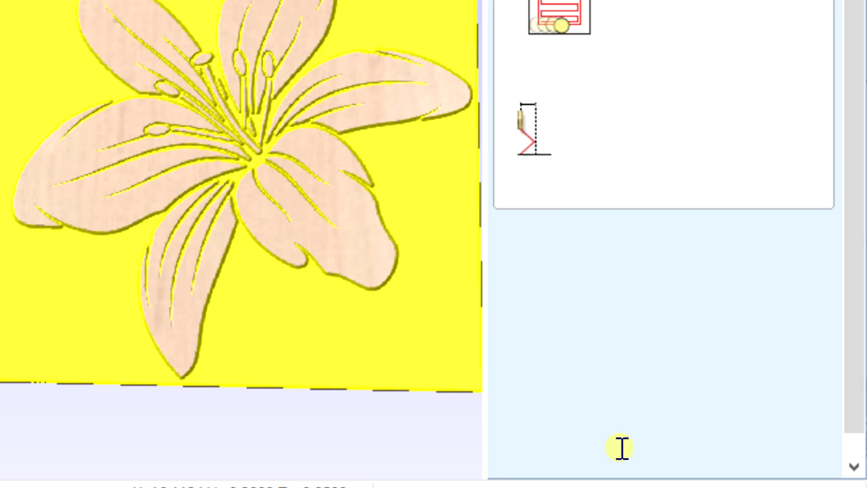
click(547, 446)
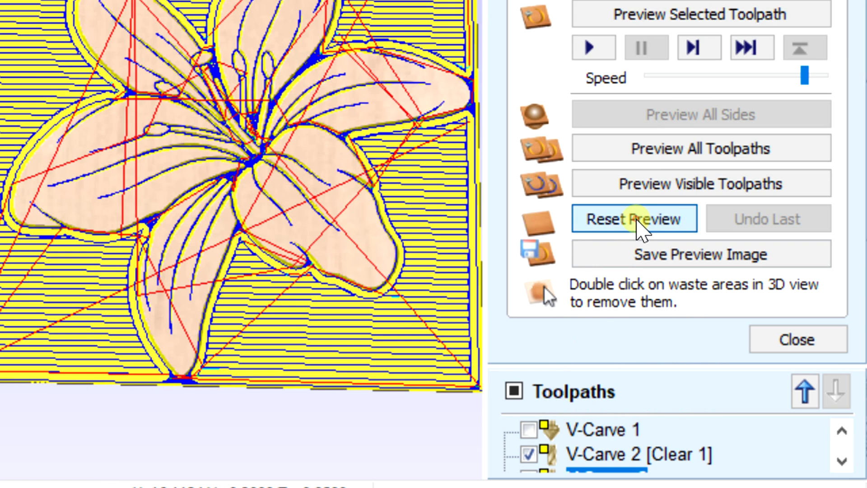
click(634, 219)
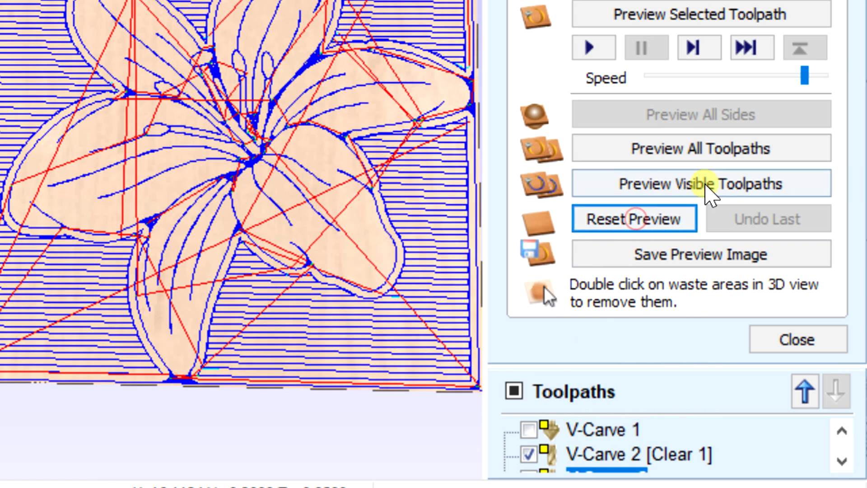
Simulate the 0-degree raster pocket at maximum speed and close the preview.
click(707, 186)
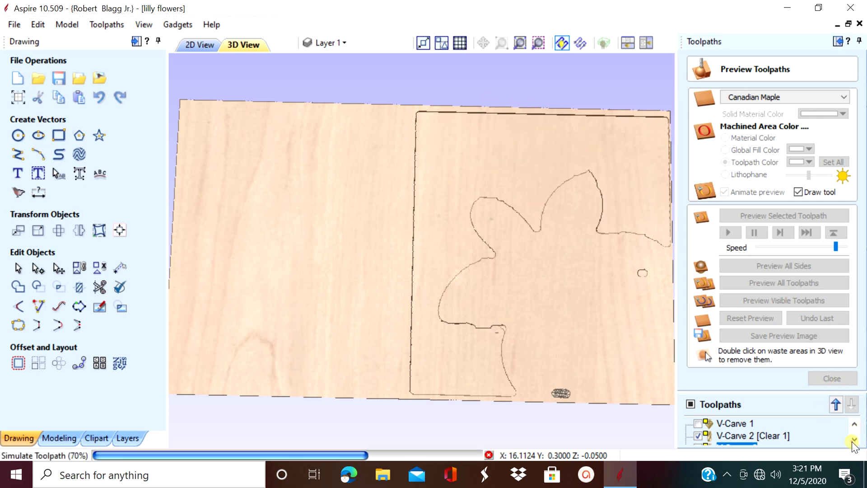
drag(837, 247, 844, 247)
click(839, 378)
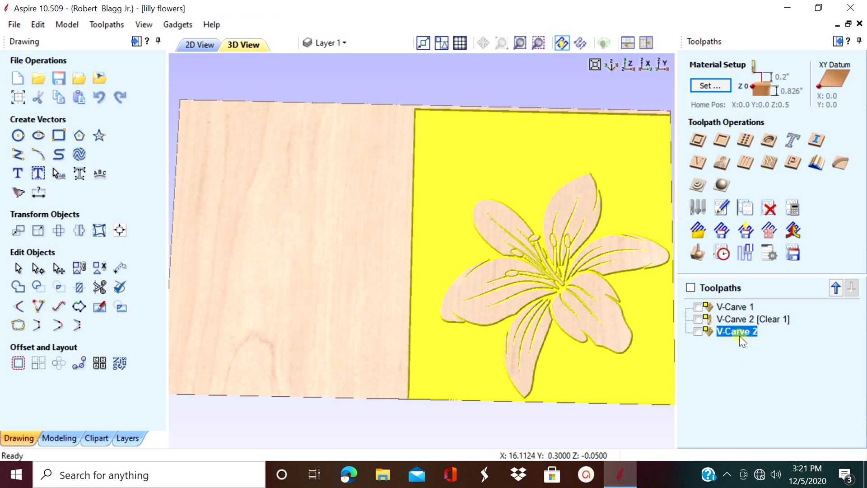
scroll(595, 351, down, 2)
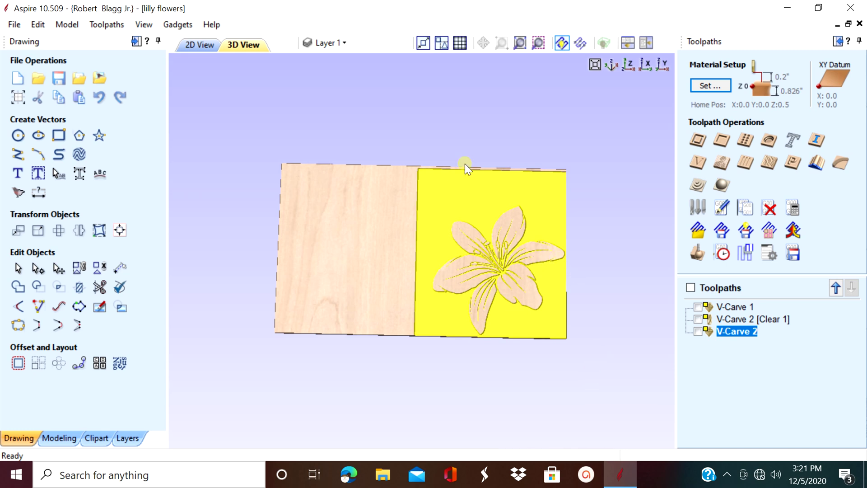
Make the V-Carve 1, V-Carve 2 [Clear 1] and V-Carve 2 toolpaths visible.
click(697, 307)
click(697, 319)
click(696, 331)
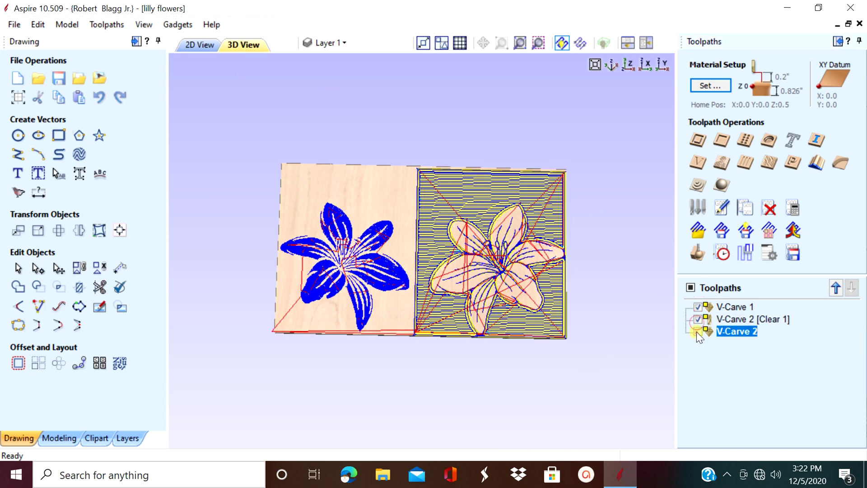
Preview all toolpaths so the flat and pocketed lilies render carved in yellow.
click(695, 255)
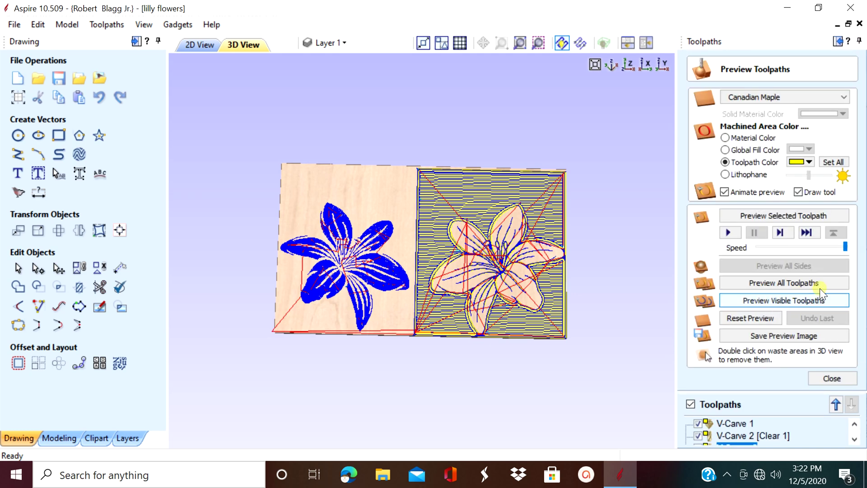
click(824, 284)
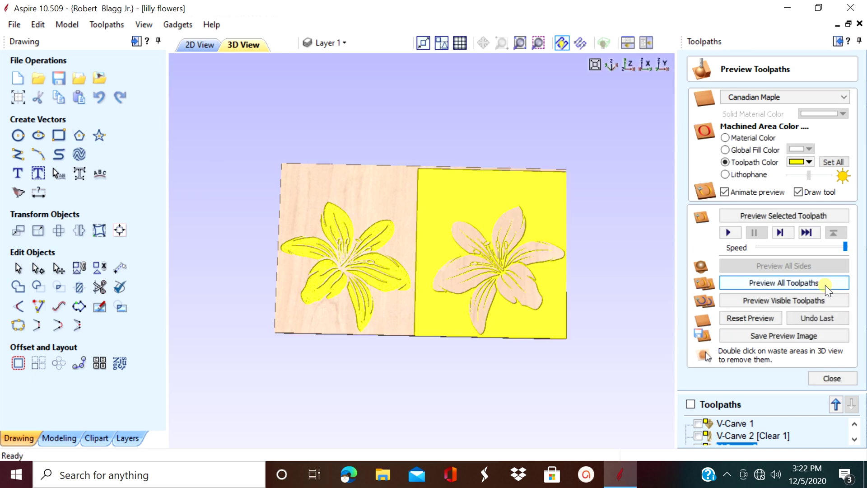
scroll(627, 345, up, 2)
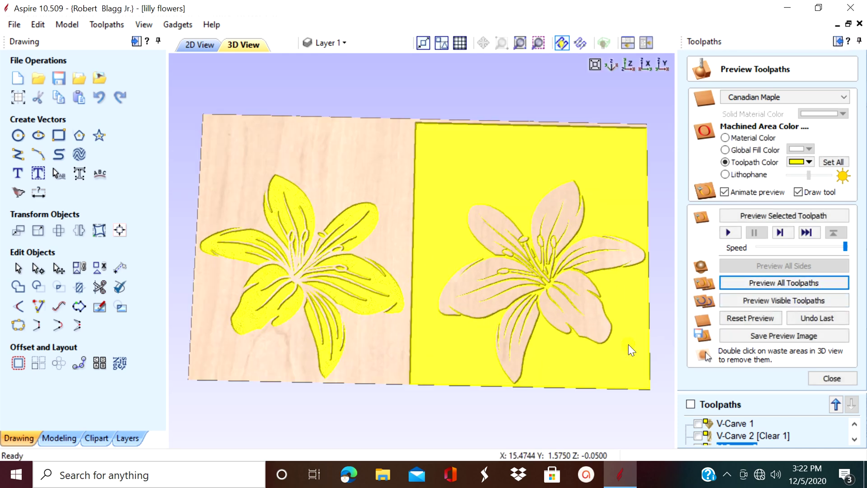
scroll(628, 344, down, 1)
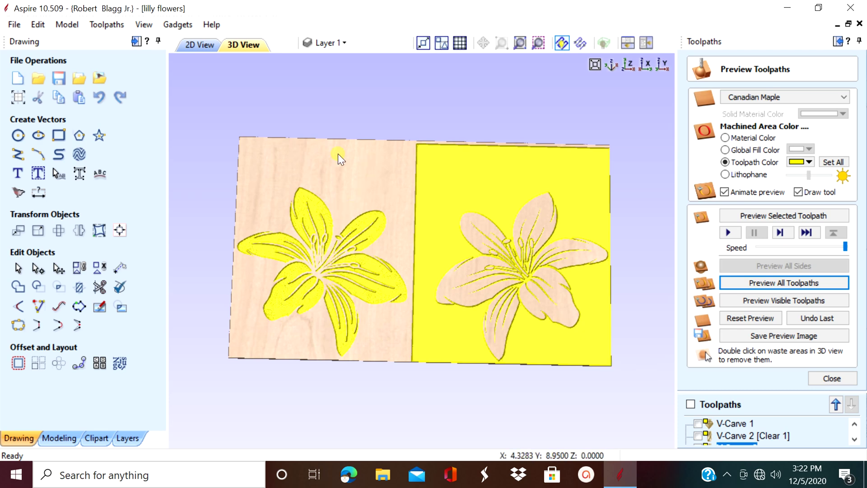
Select the right board rectangle in 2D, close the toolpath preview, and return to 3D view.
click(202, 45)
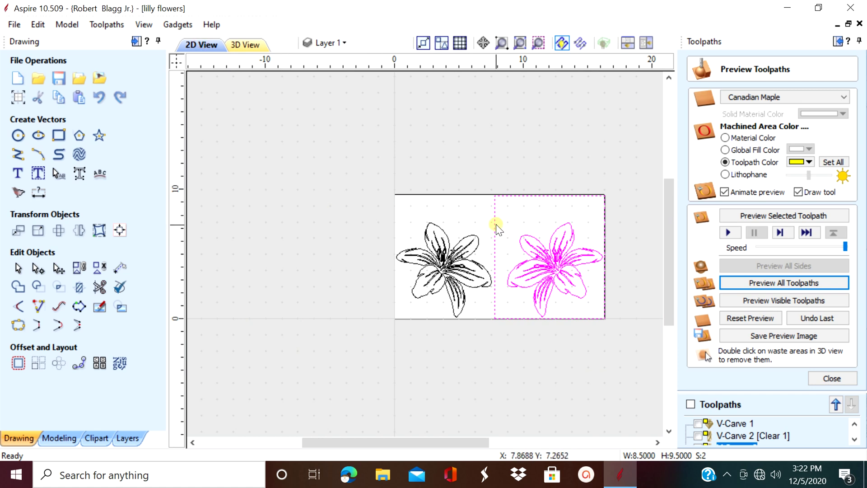
click(469, 217)
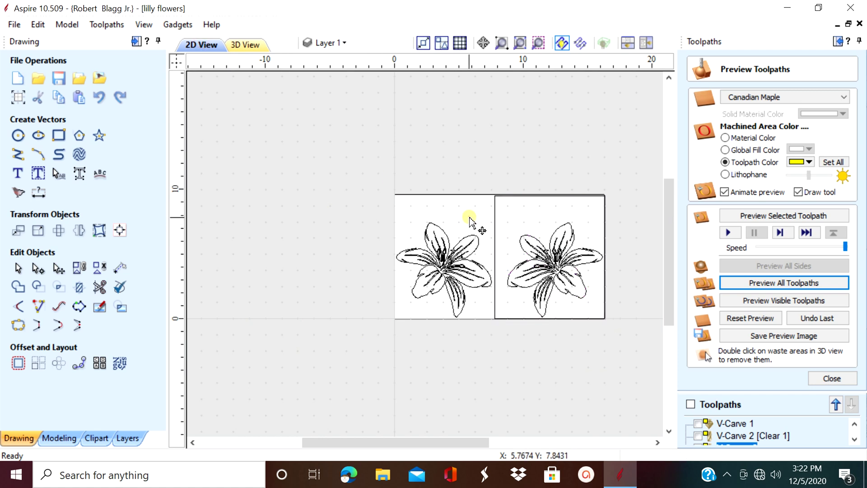
click(494, 210)
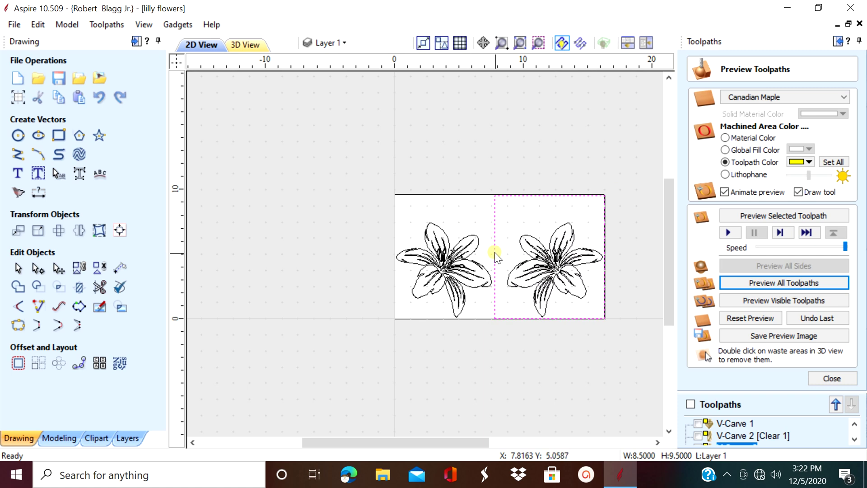
click(838, 380)
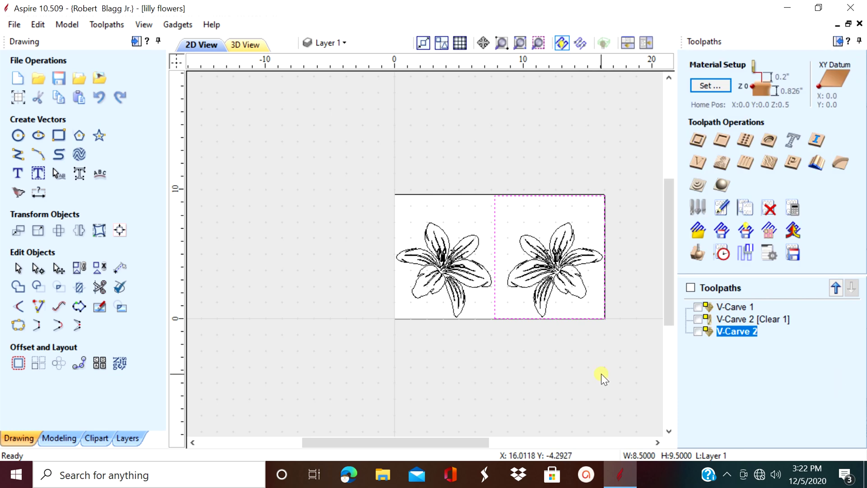
click(250, 44)
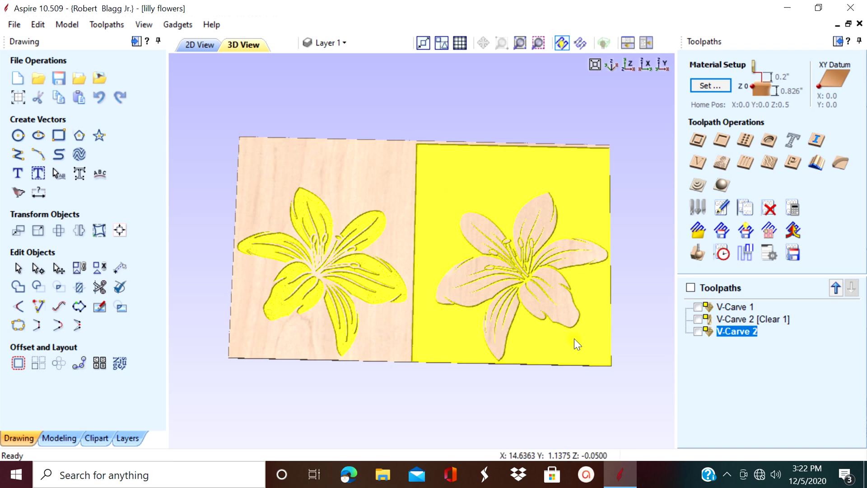
scroll(622, 339, down, 3)
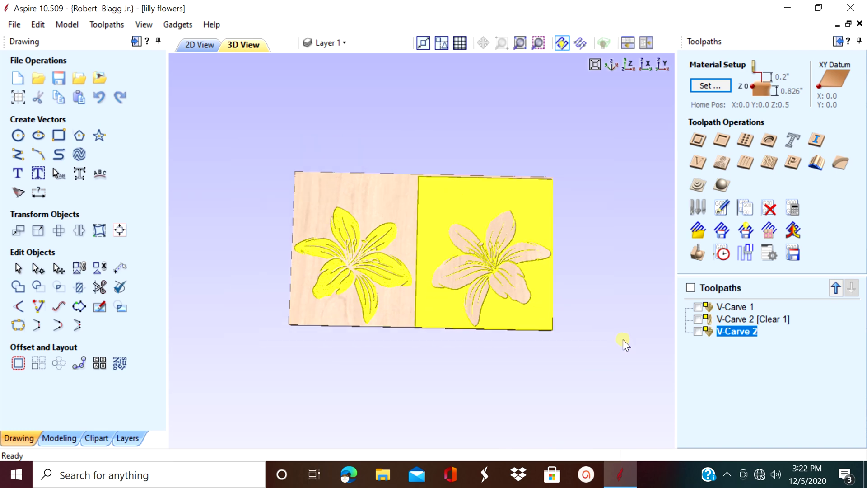
scroll(623, 338, up, 3)
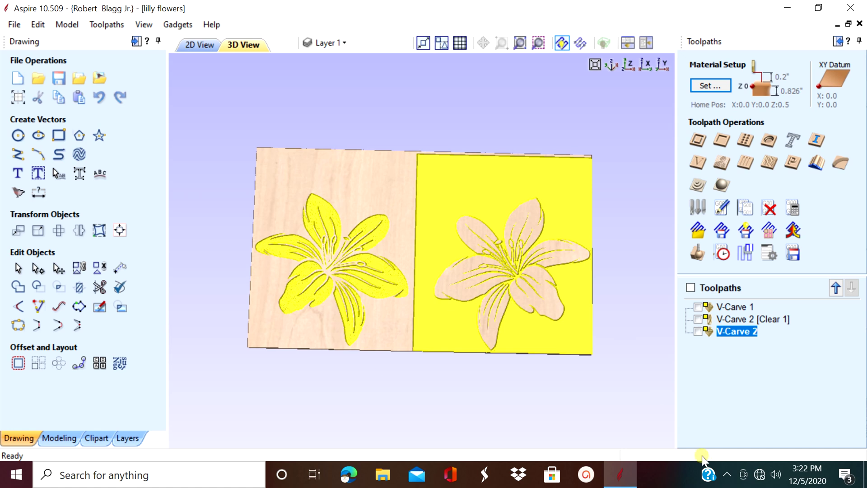